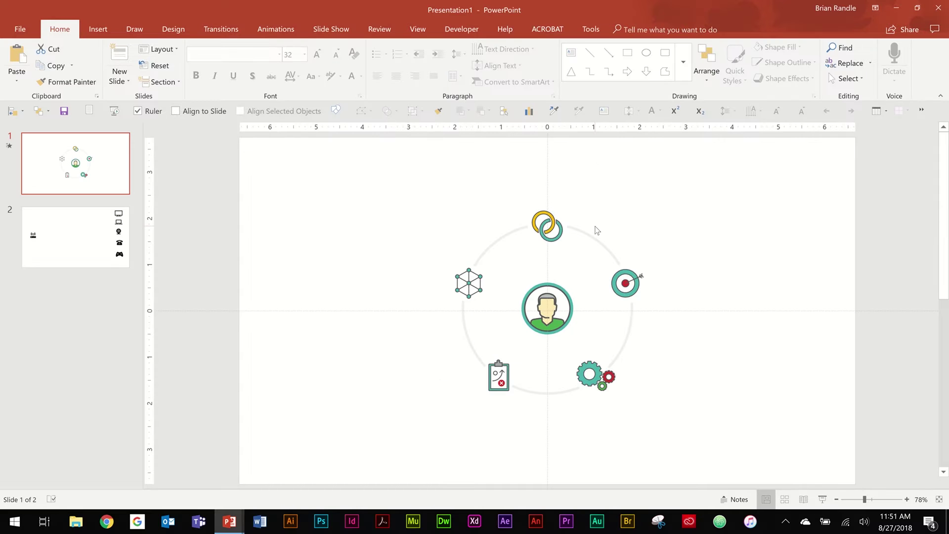
Step: On slide 2, open the Insert Icons library from the Insert tab
left_click(44, 240)
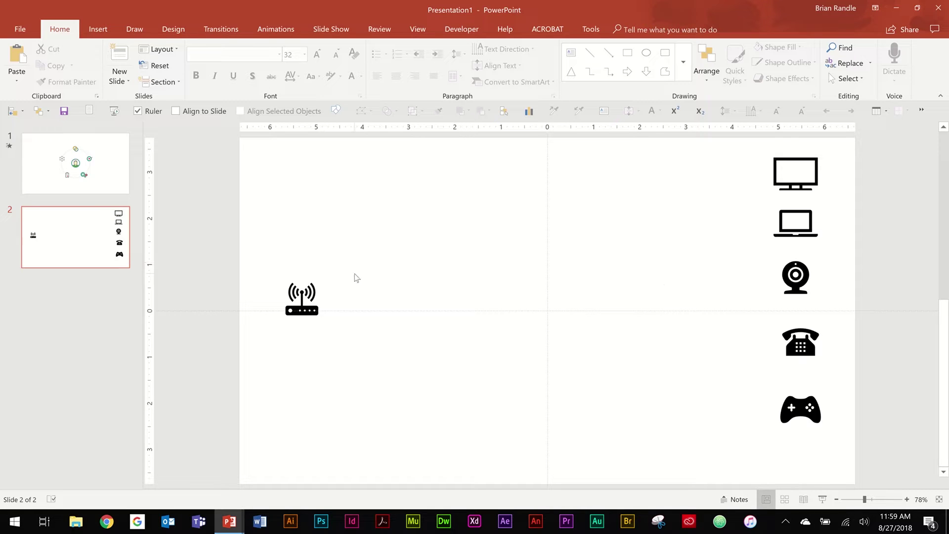
left_click(98, 28)
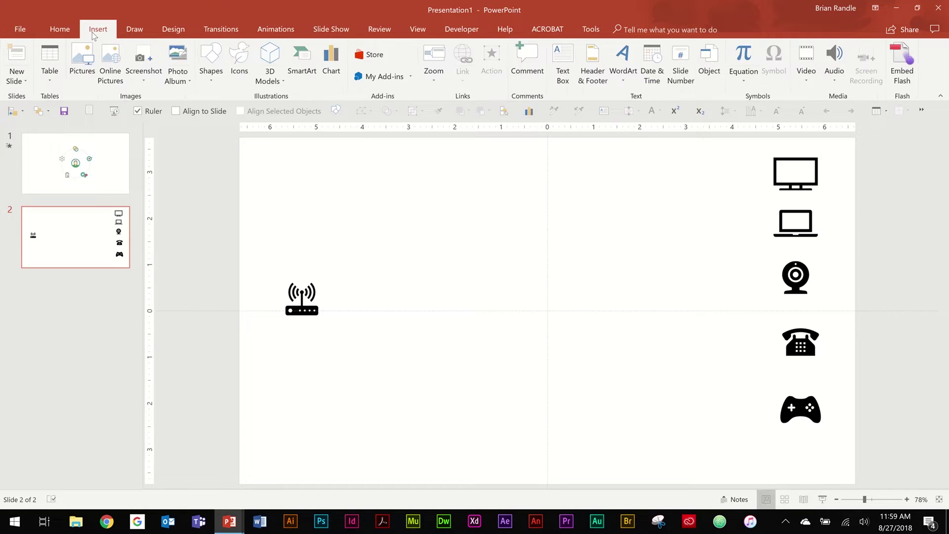
left_click(242, 63)
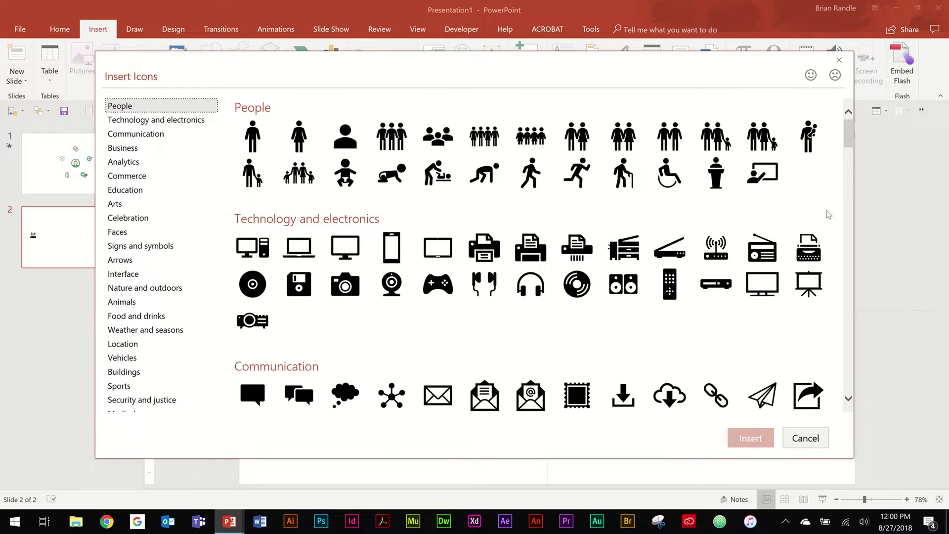
Step: Scroll the icon library briefly, then close it without inserting anything
mouse_move(849, 141)
left_mouse_down()
mouse_move(848, 205)
mouse_move(851, 126)
left_mouse_up()
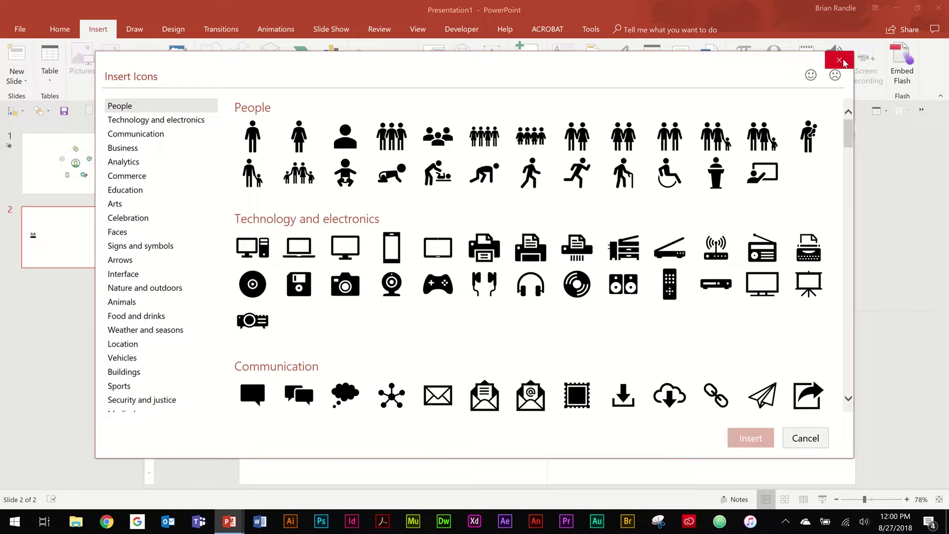
left_click(841, 61)
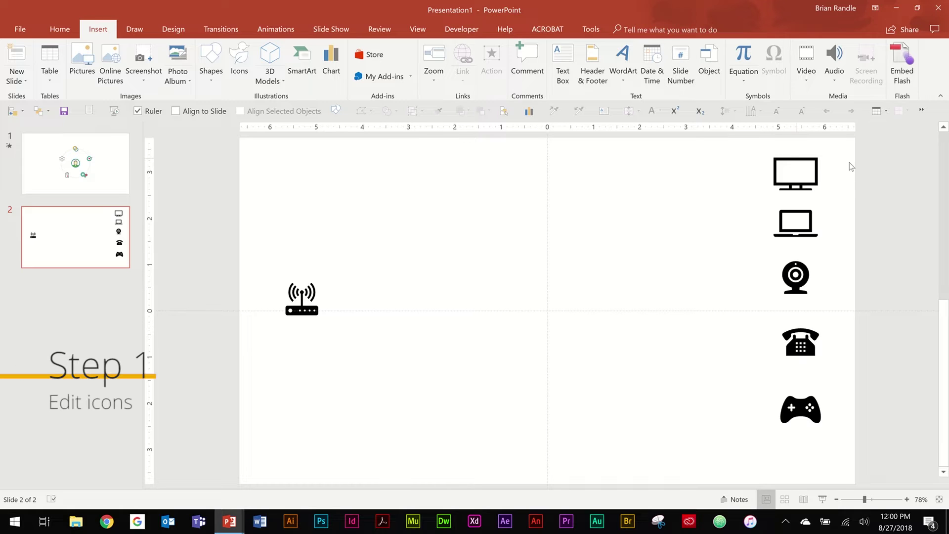
Step: Fill the five selected device icons with Blue-Gray from Graphics Fill
left_click_drag(865, 146, 702, 489)
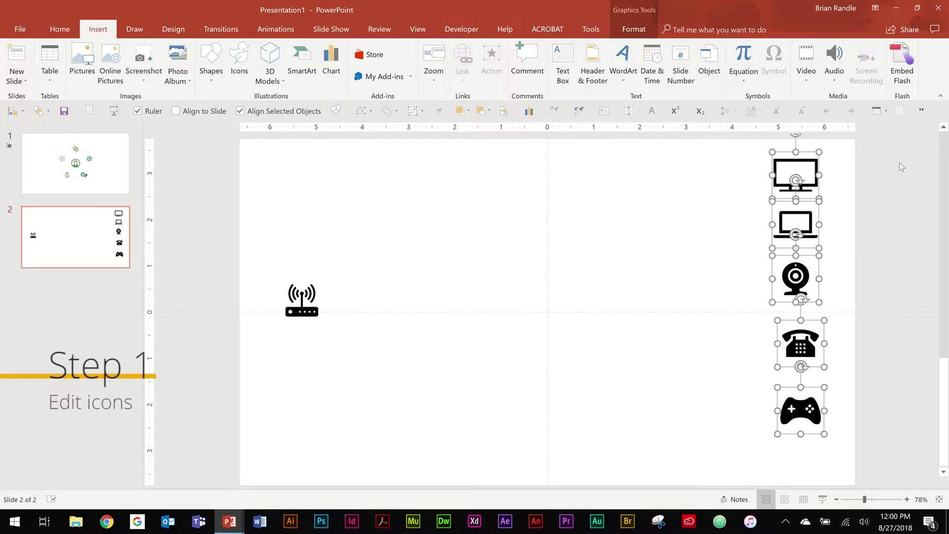
left_click(639, 30)
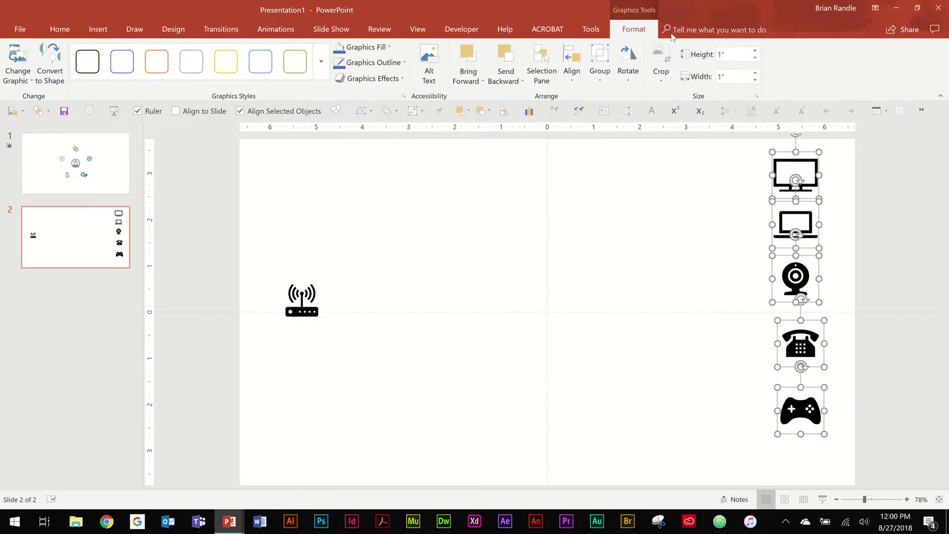
left_click(390, 48)
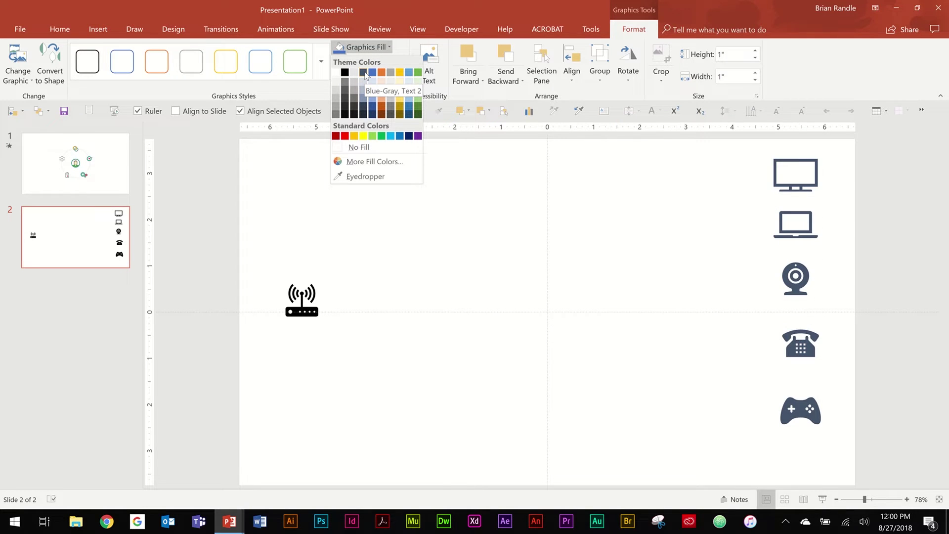
left_click(365, 74)
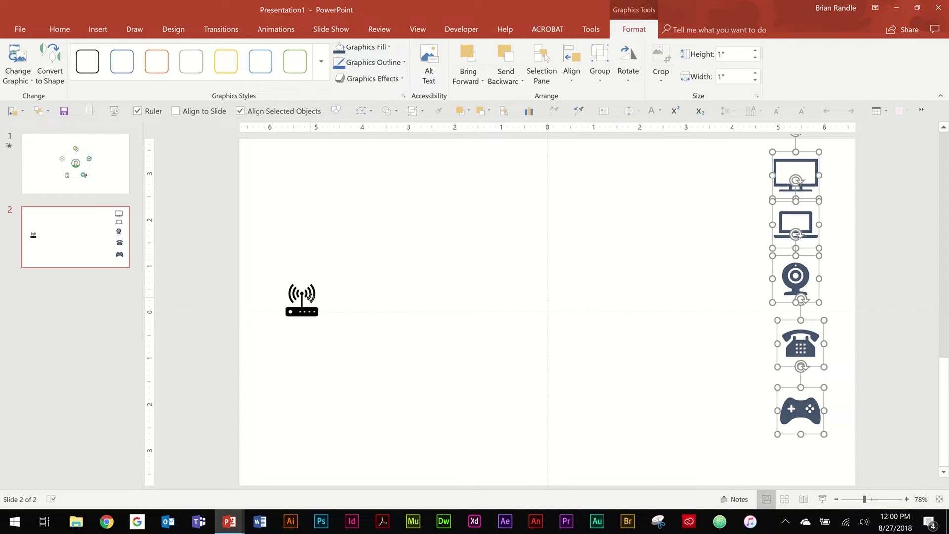
Step: Fill the router icon with Blue, Accent 1 and deselect it
left_click(312, 301)
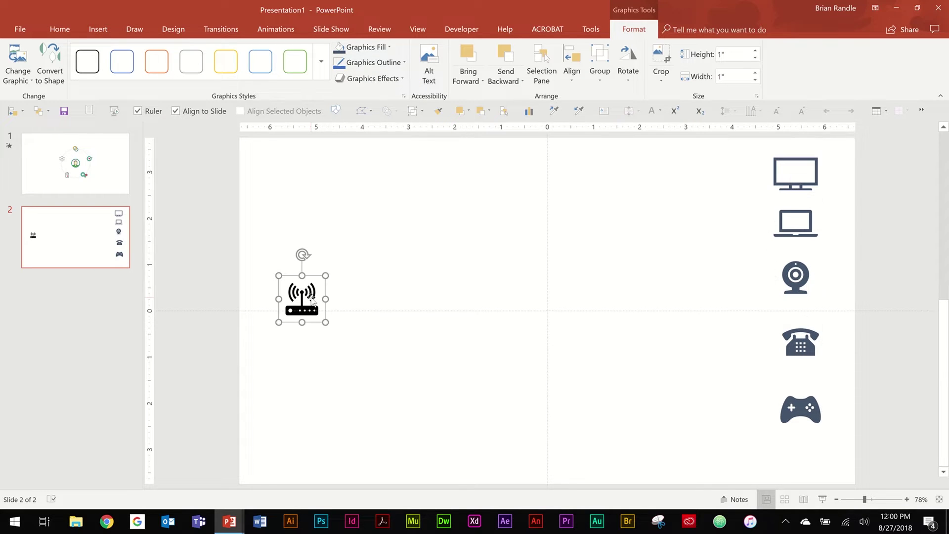
left_click(390, 47)
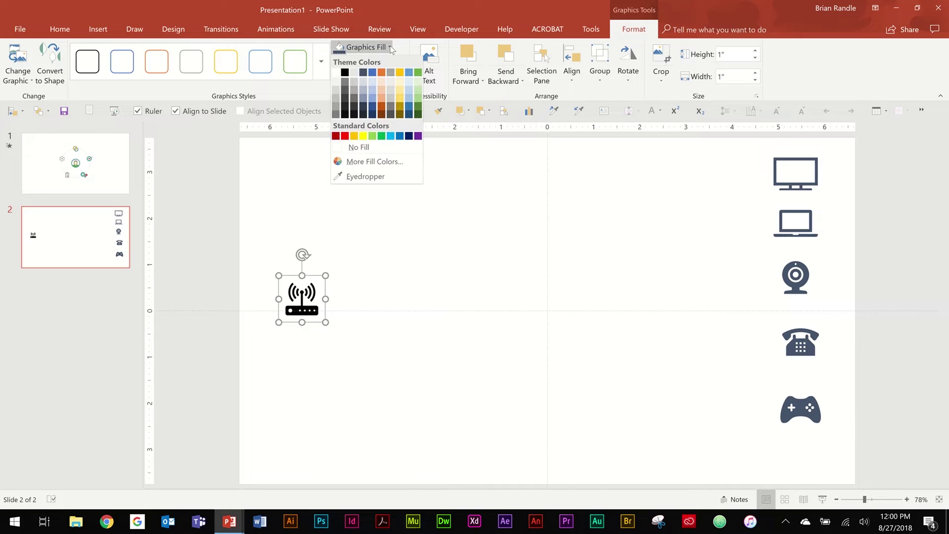
left_click(372, 72)
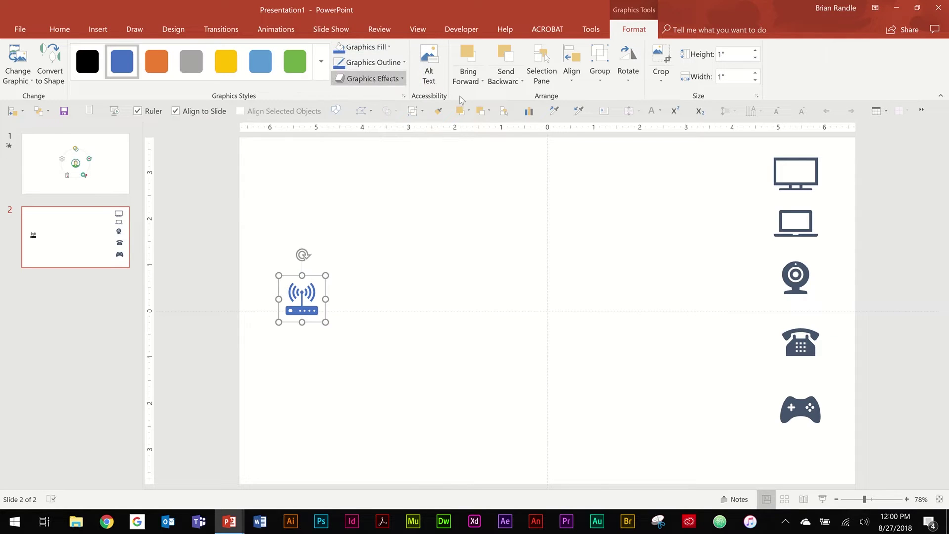
left_click(858, 260)
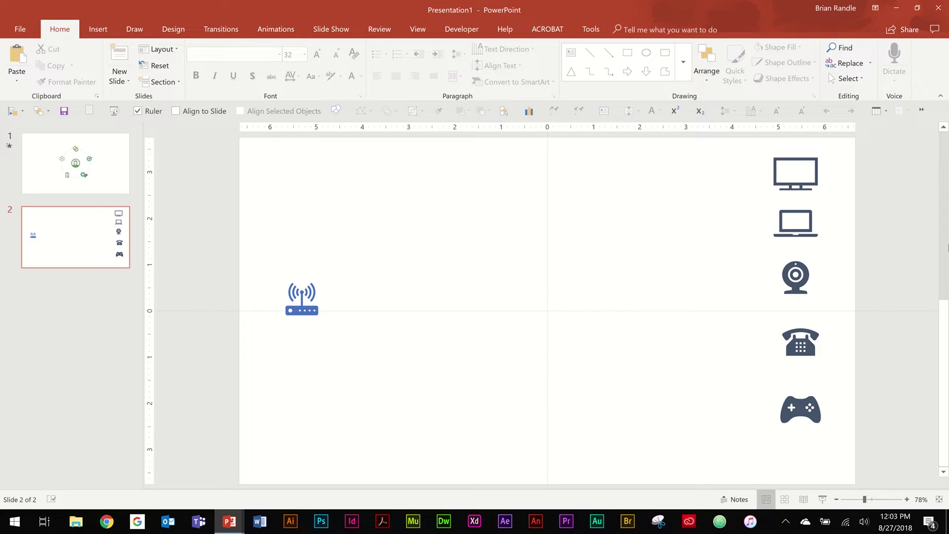
Step: Insert a Radial Cycle SmartArt from the Cycle category onto slide 2
left_click(112, 32)
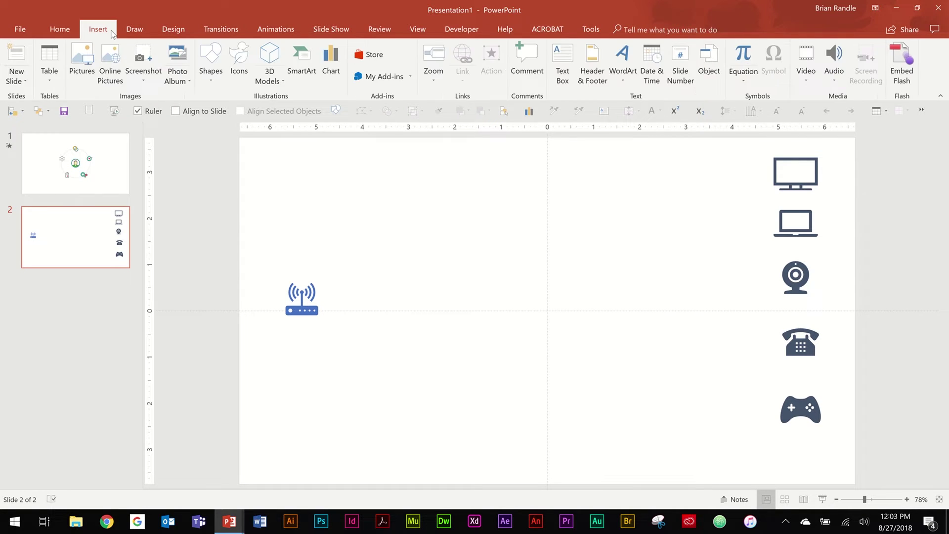
left_click(308, 63)
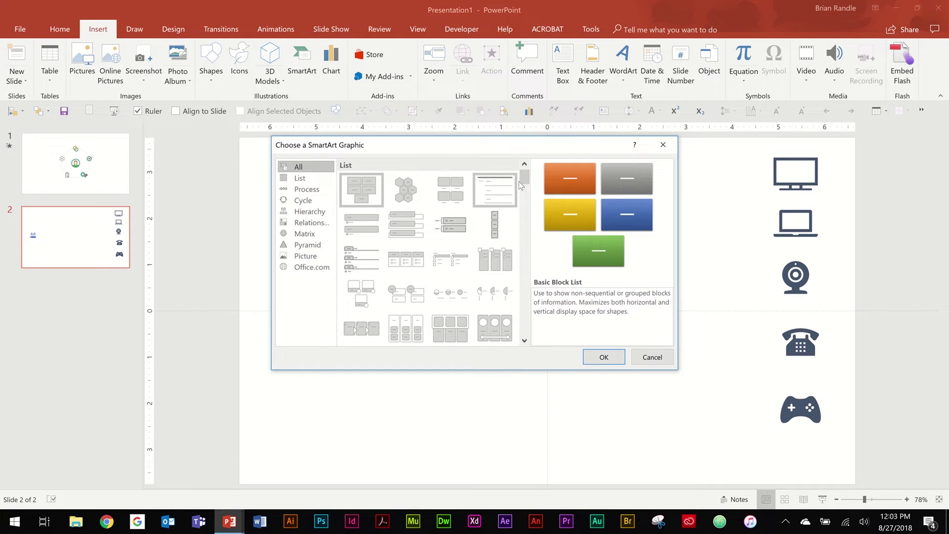
left_click_drag(525, 177, 528, 205)
scroll(528, 205, "up", 5)
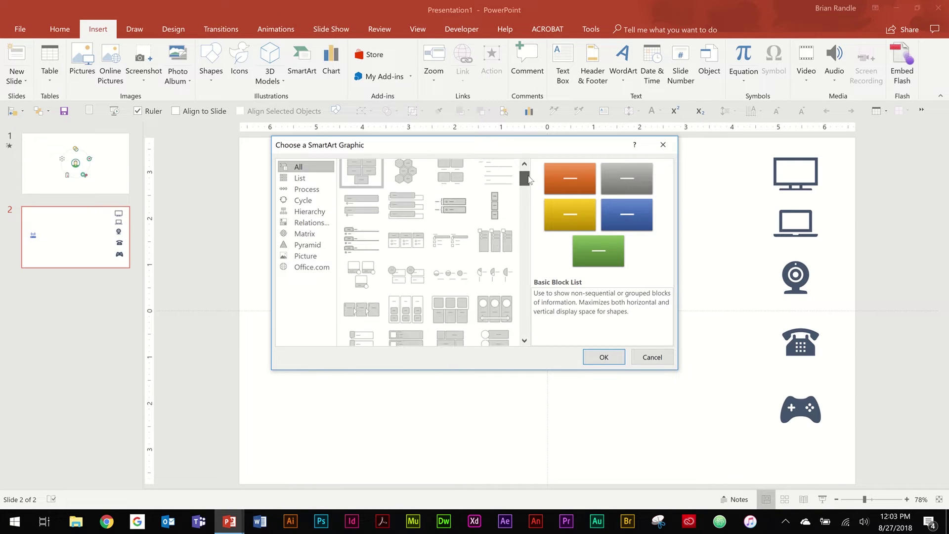
left_click(302, 200)
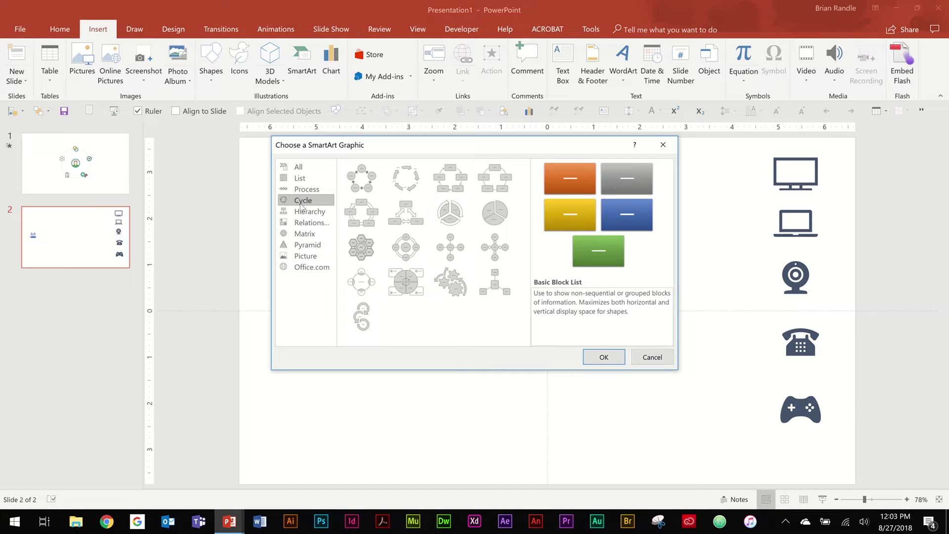
left_click(411, 250)
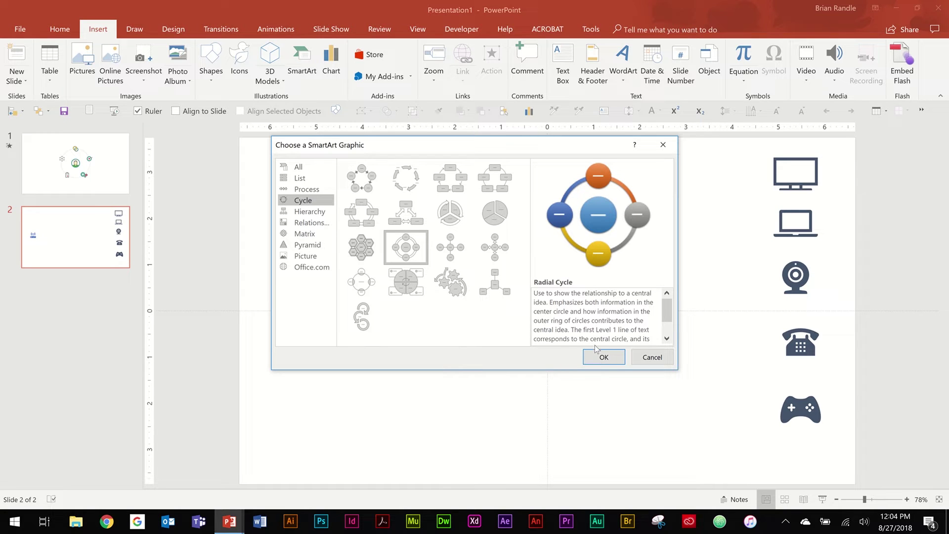
left_click(614, 364)
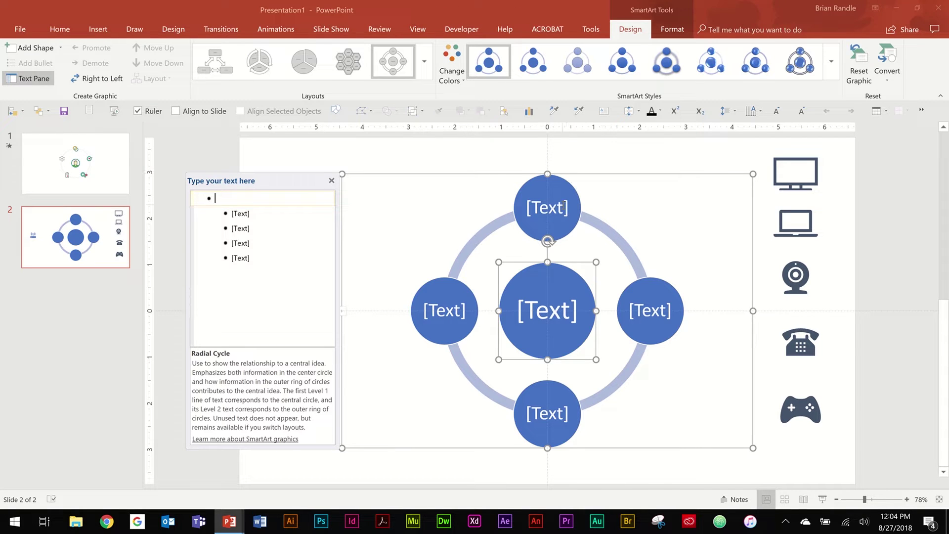
Step: Add a new bullet after the last item in the text pane, creating a fifth outer circle
left_click(246, 257)
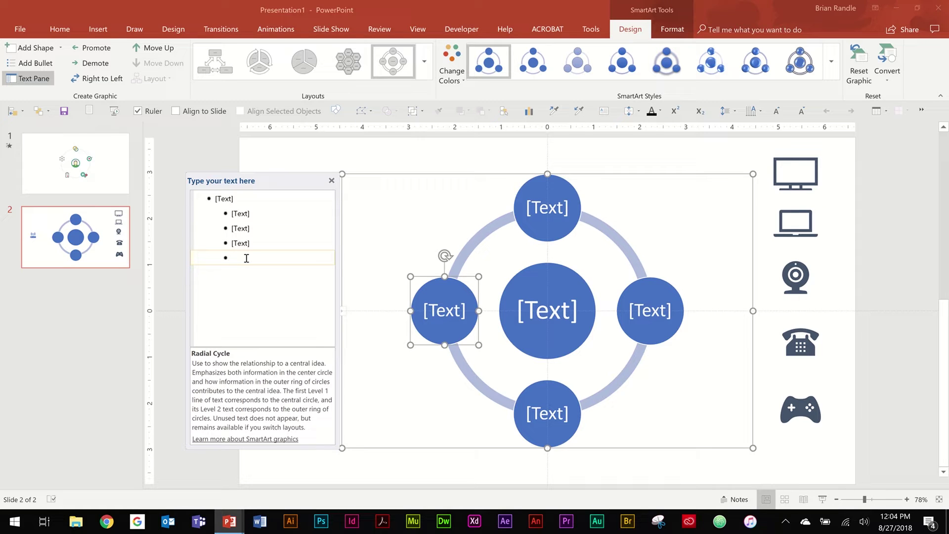
key("Return")
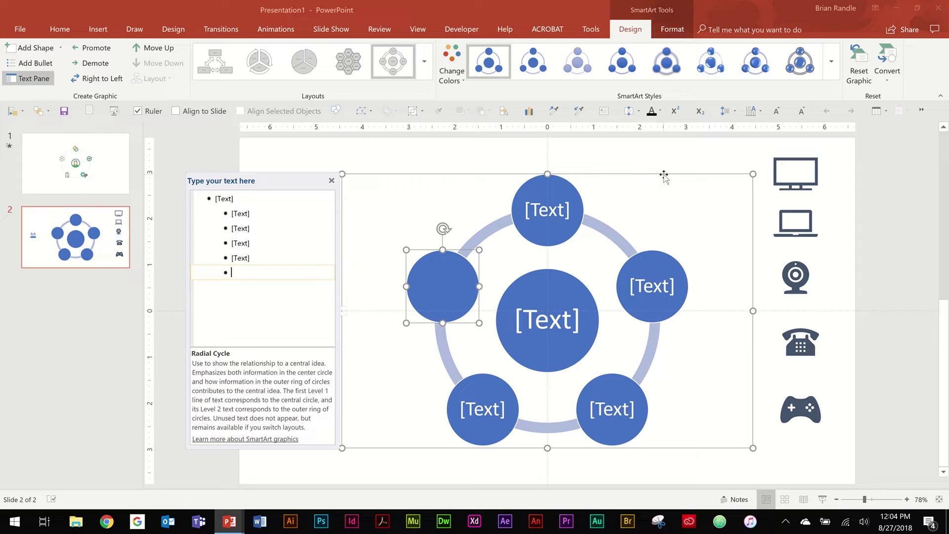
right_click(663, 175)
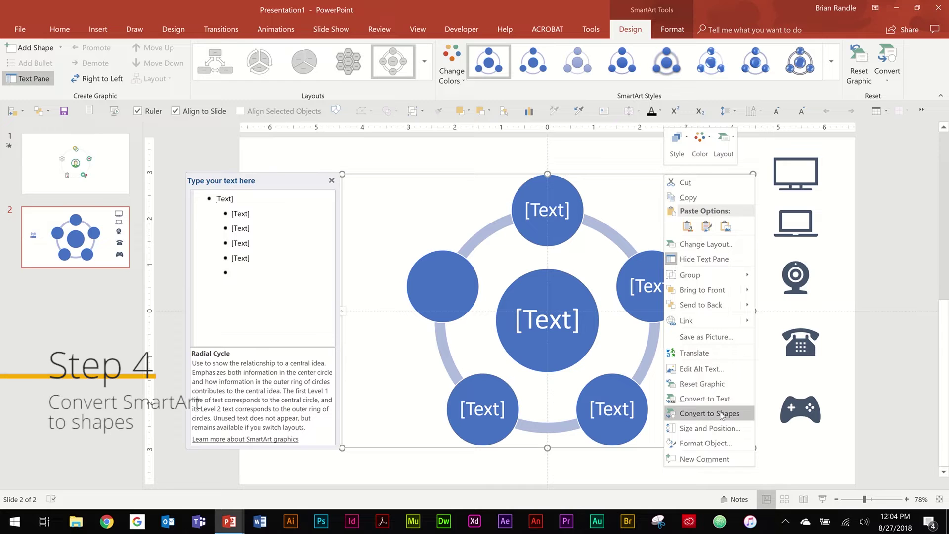
Step: Convert the Radial Cycle SmartArt to plain shapes and send the group to the back
left_click(721, 415)
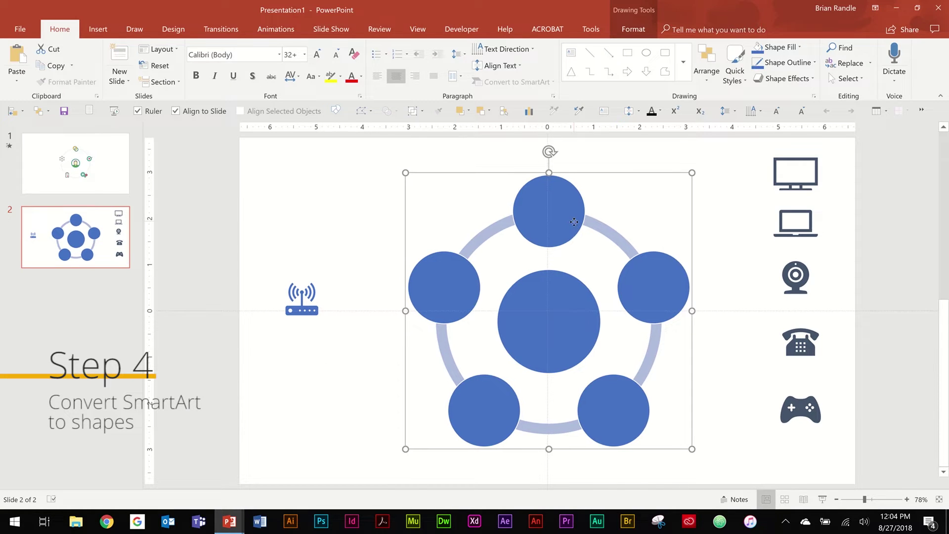
left_click_drag(573, 222, 575, 224)
left_click(565, 205)
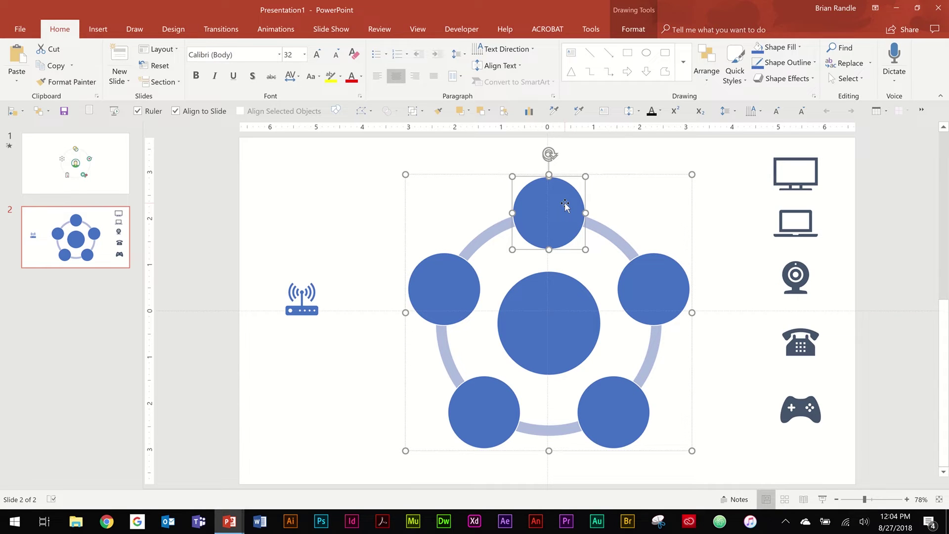
left_click(642, 177)
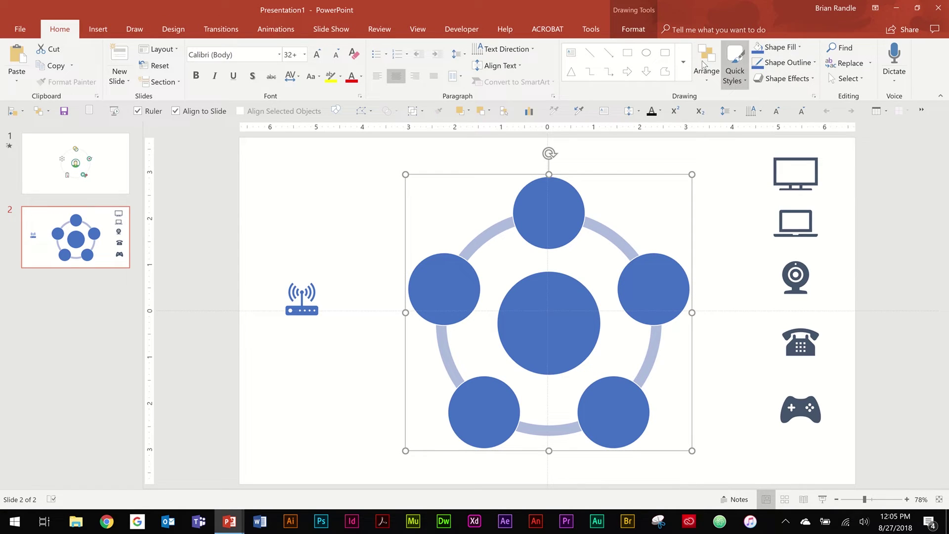
left_click(708, 81)
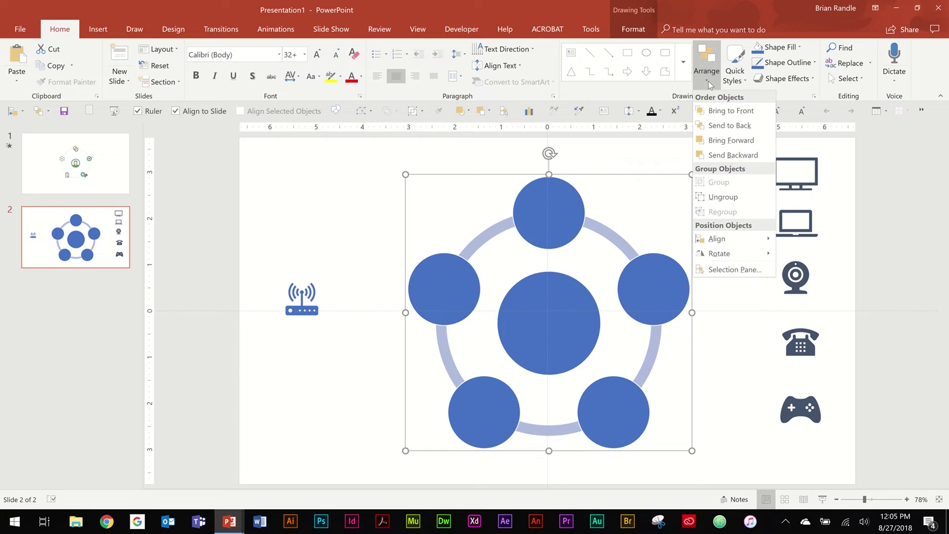
left_click(724, 126)
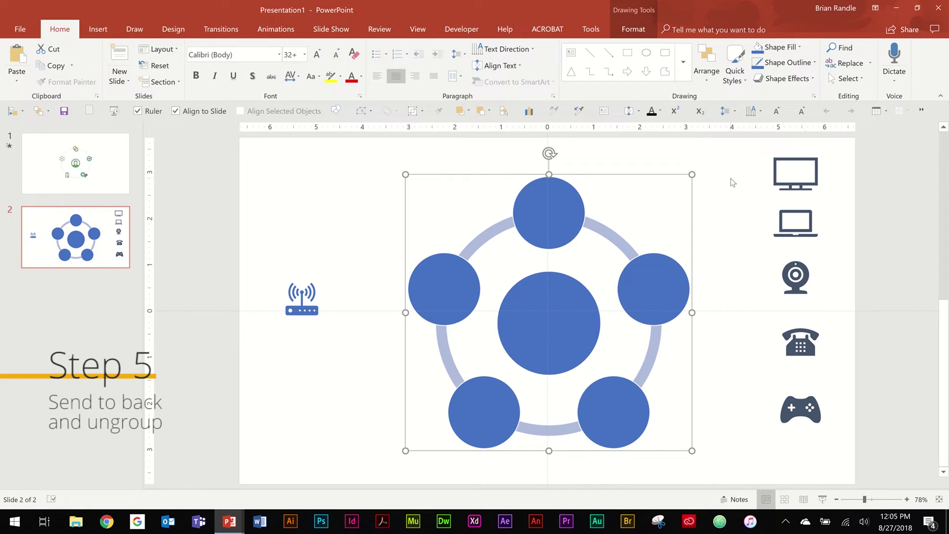
Step: Ungroup the converted diagram into separate shapes and clear the selection
right_click(633, 175)
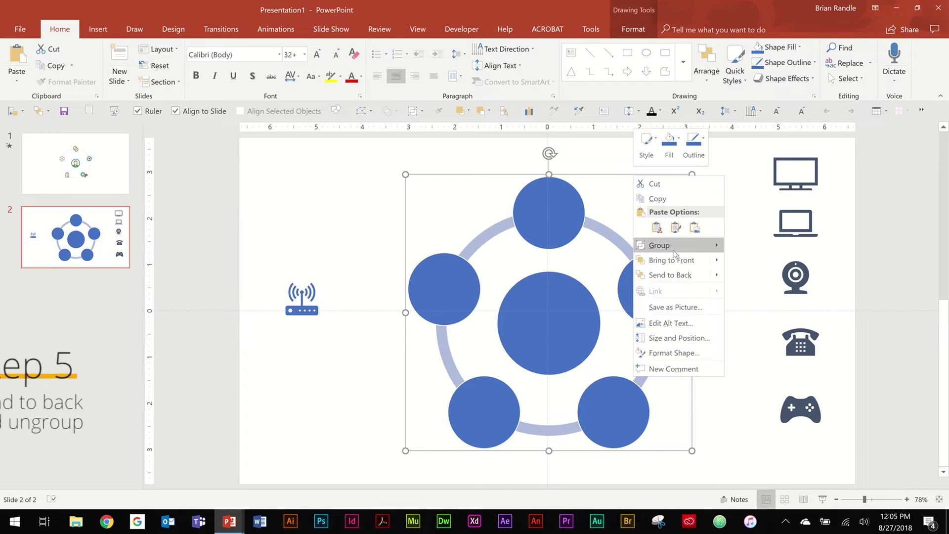
mouse_move(673, 247)
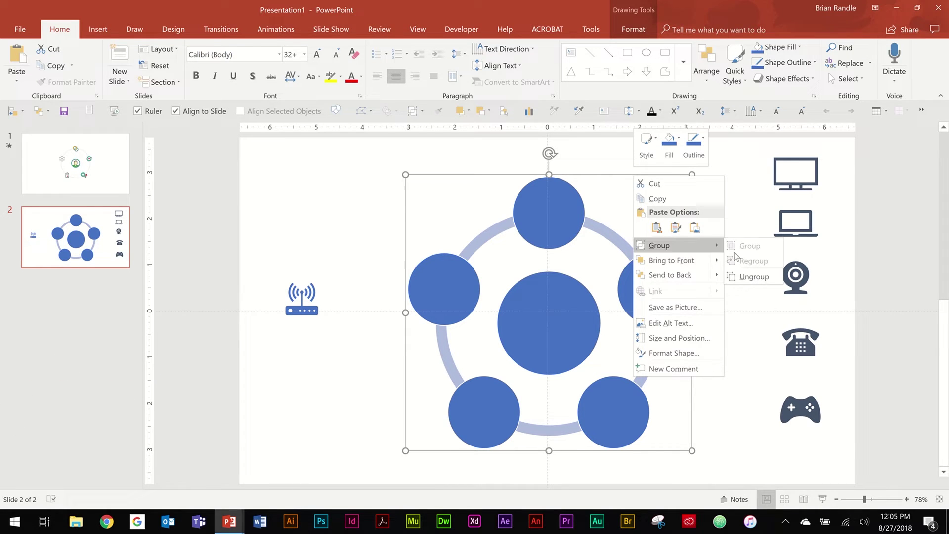
left_click(751, 278)
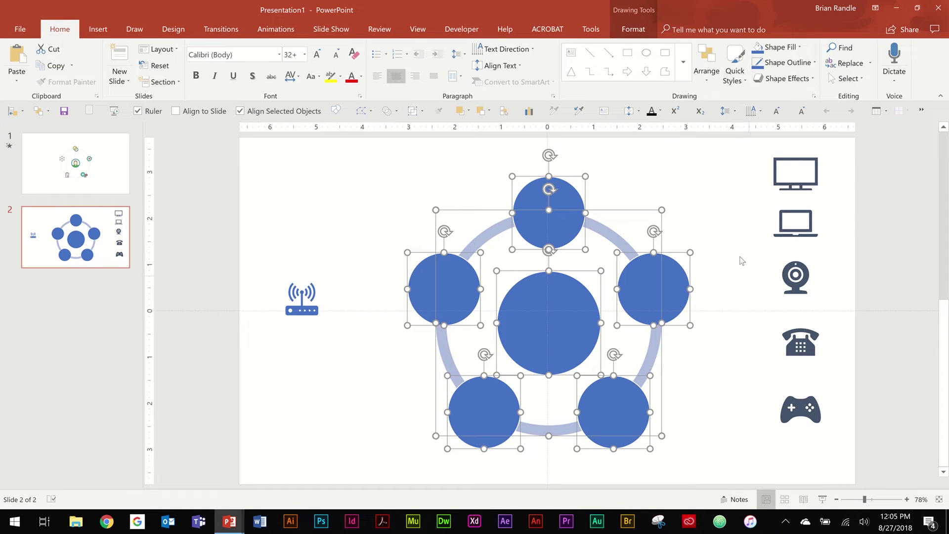
left_click(711, 201)
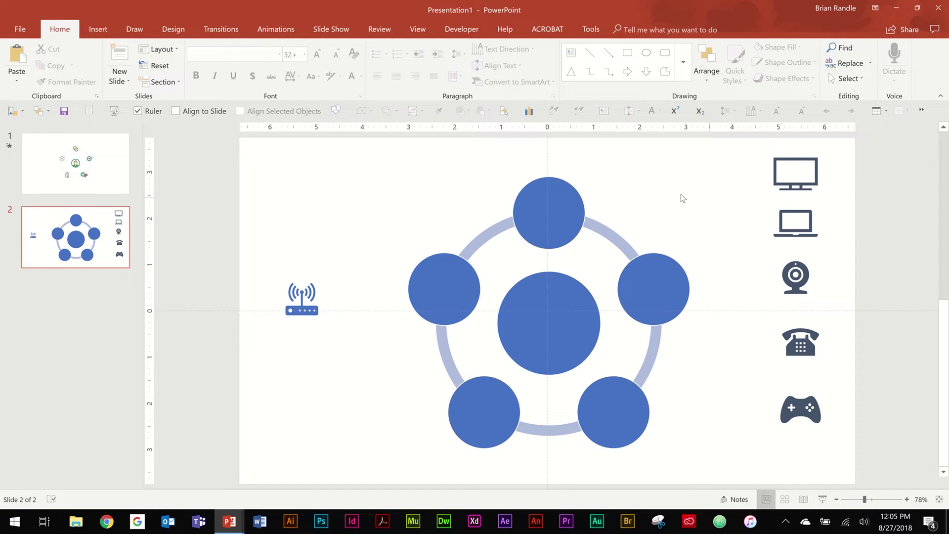
Step: Select all six circles: top, right, centre, left, bottom-left and bottom-right
left_click(554, 210)
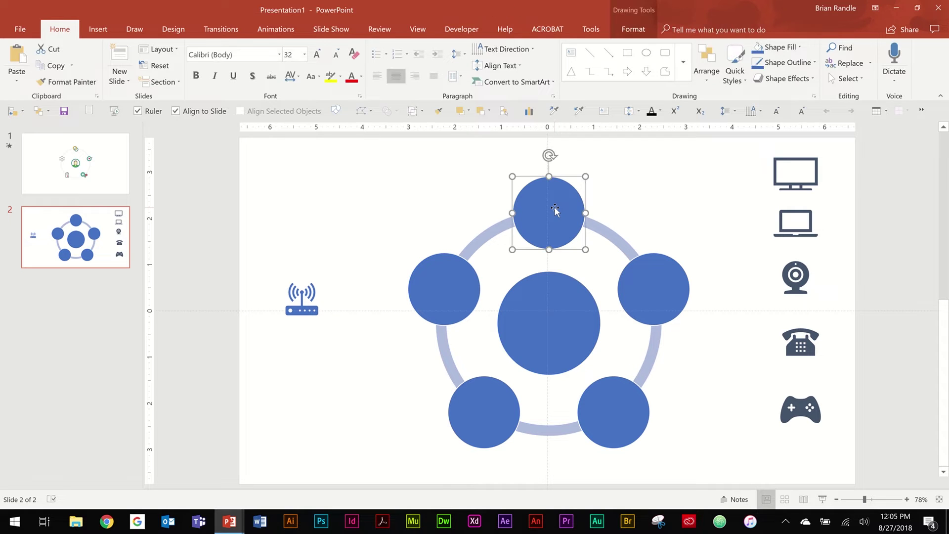
left_click(631, 272, "shift")
left_click(552, 339, "shift")
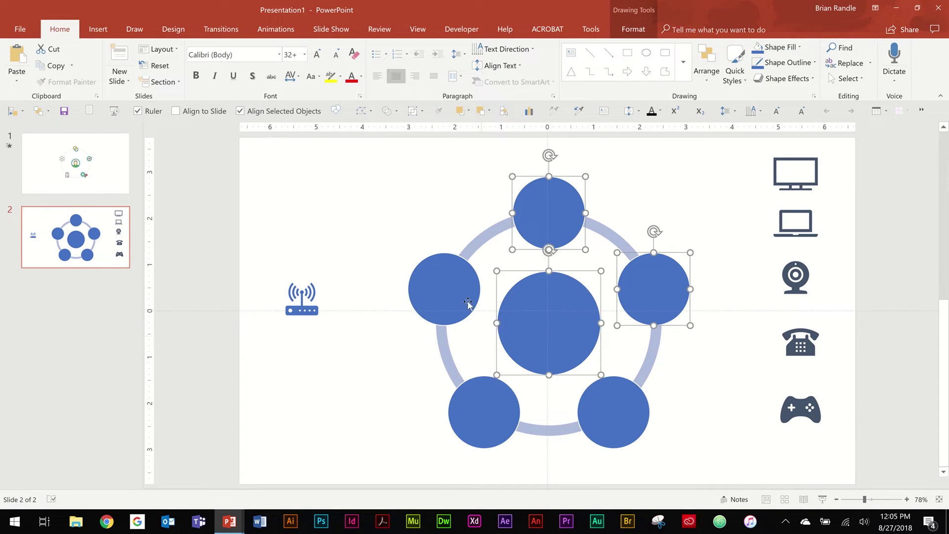
left_click(468, 302, "shift")
left_click(486, 398, "shift")
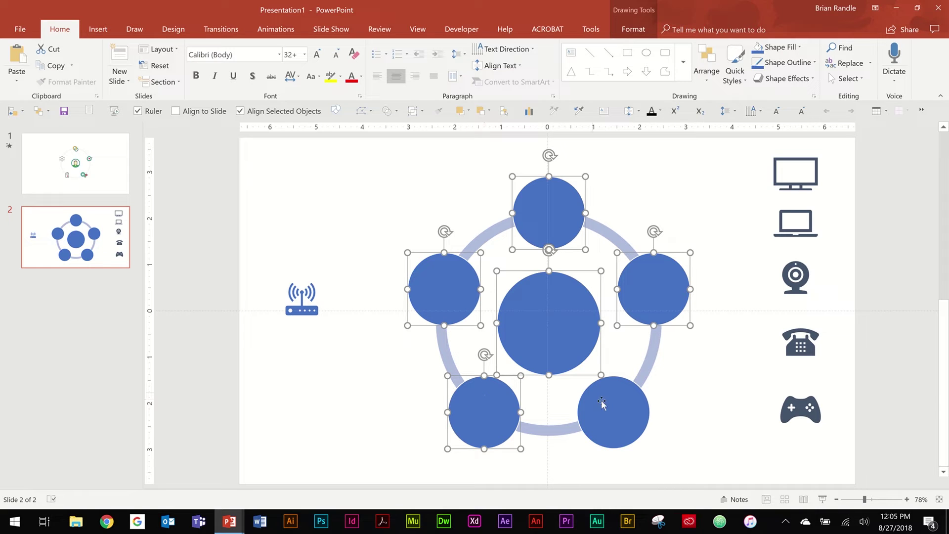
left_click(613, 410, "shift")
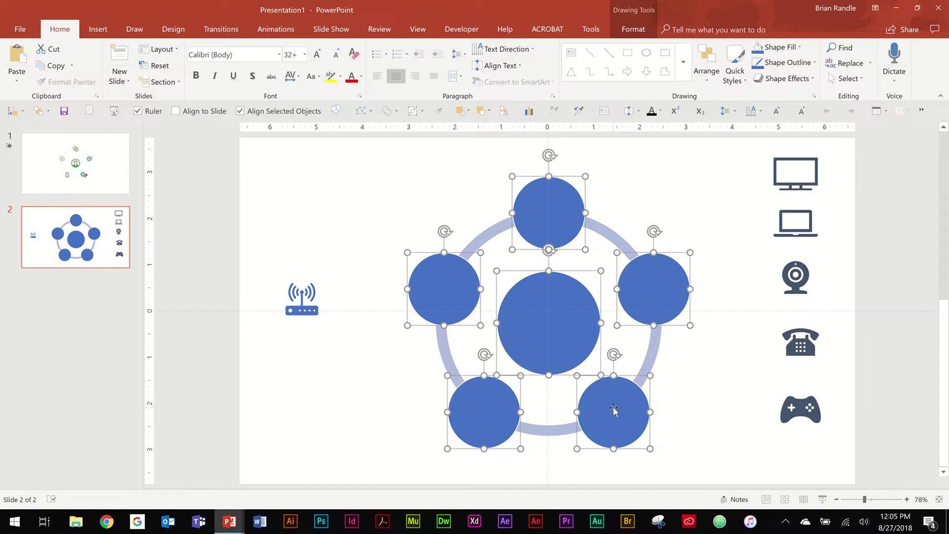
left_click(798, 48)
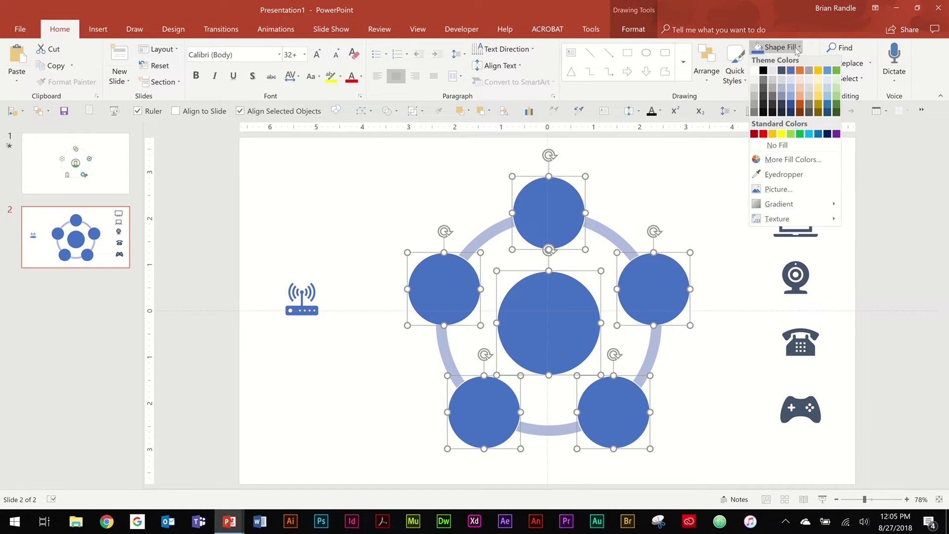
Step: Fill the six selected circles with Light Gray, Background 2, then deselect them
left_click(771, 74)
left_click(689, 178)
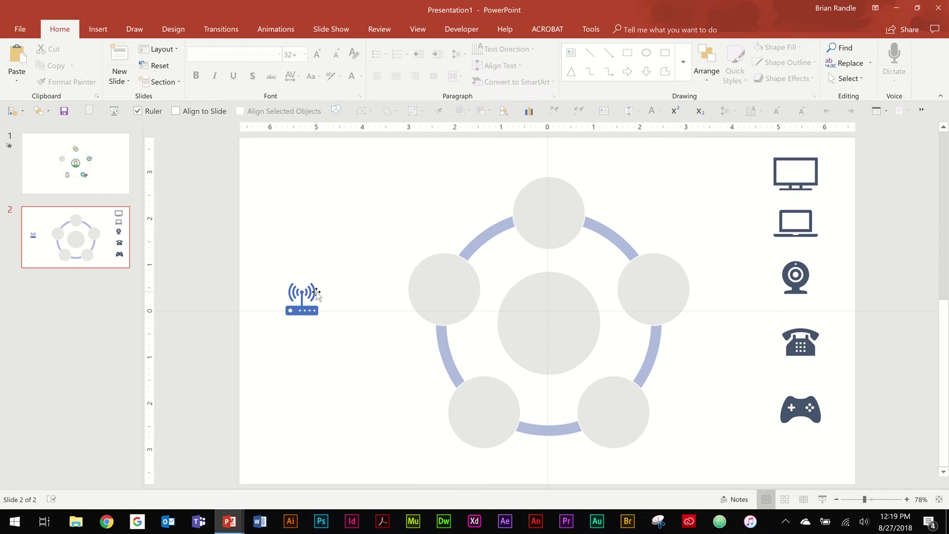
Step: Place the router on the centre circle and the monitor, laptop, webcam, phone and controller on ring circles
left_click_drag(316, 293, 427, 271)
left_click_drag(484, 294, 559, 318)
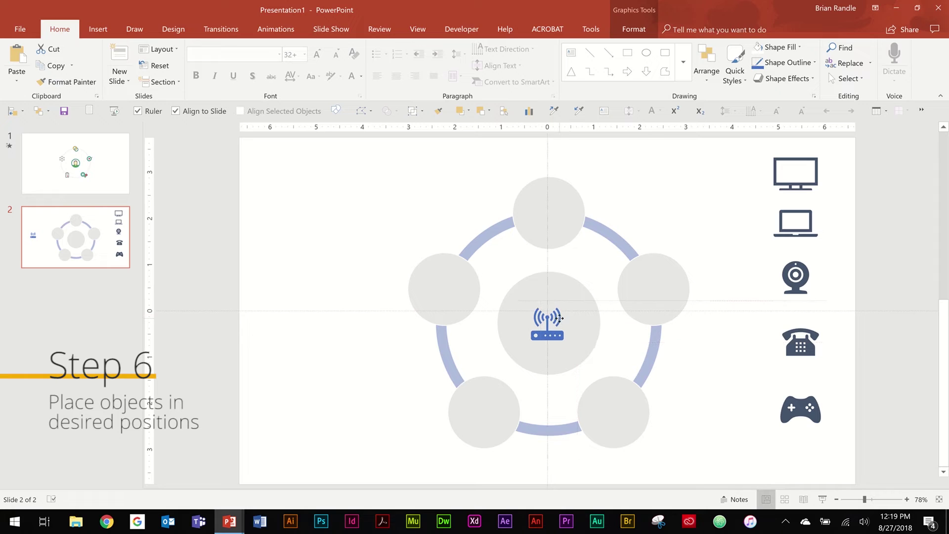
left_click_drag(807, 187, 569, 228)
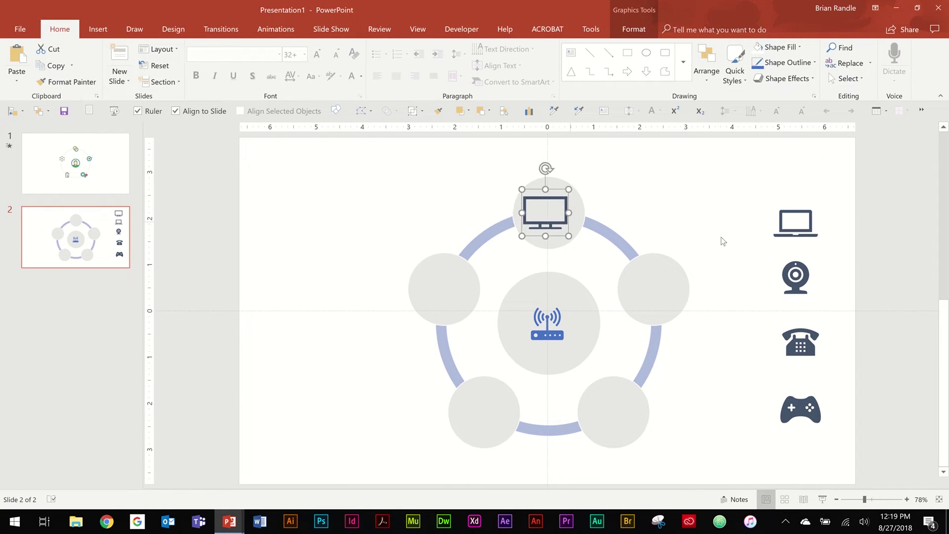
left_click_drag(801, 237, 446, 305)
left_click_drag(798, 286, 654, 297)
left_click_drag(789, 348, 601, 417)
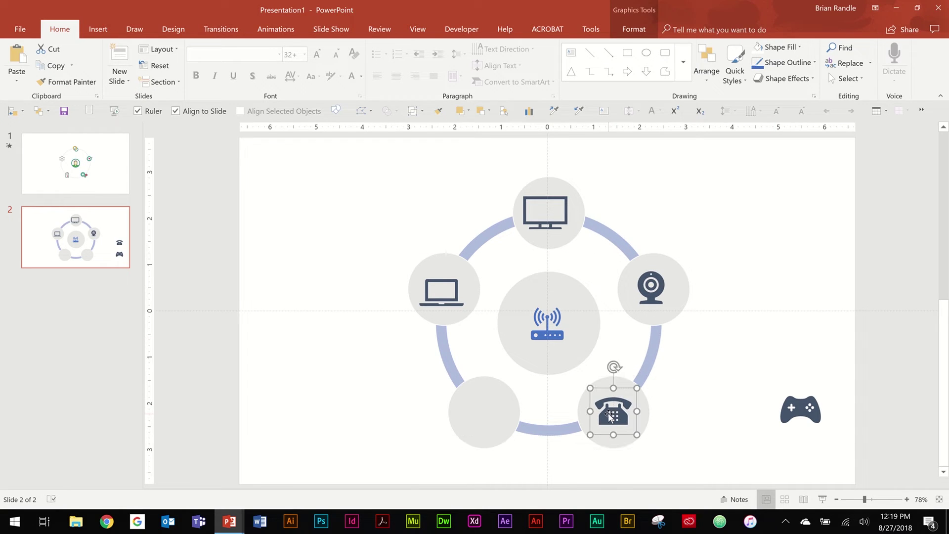
left_click_drag(811, 413, 493, 413)
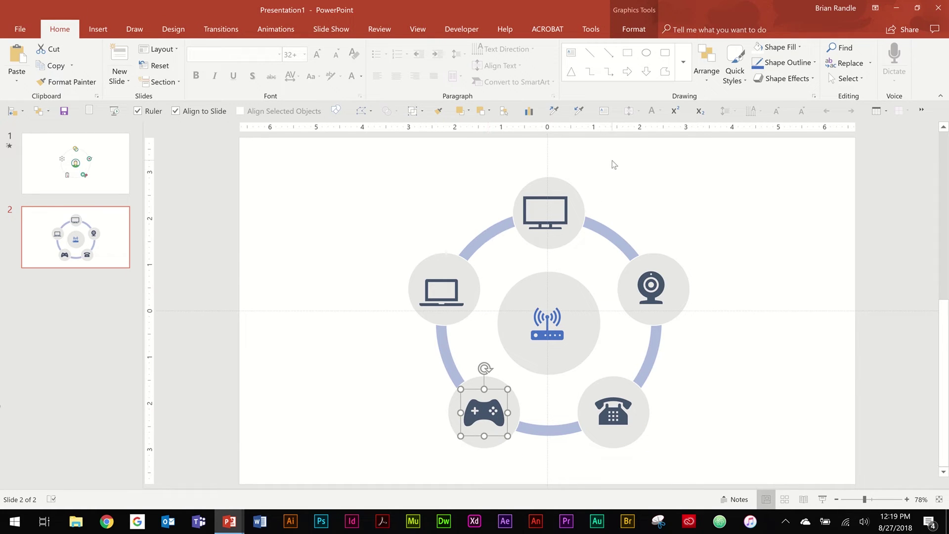
left_click_drag(612, 158, 488, 261)
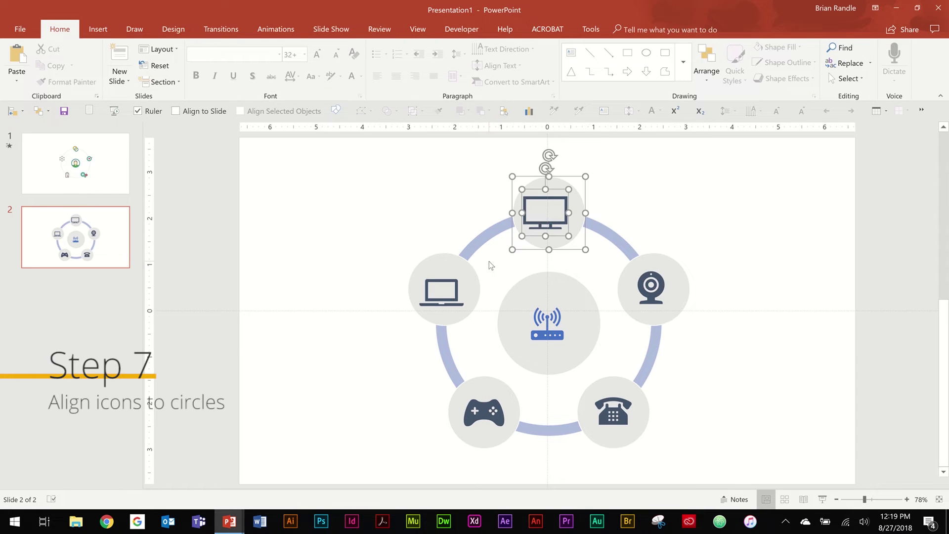
left_click(706, 79)
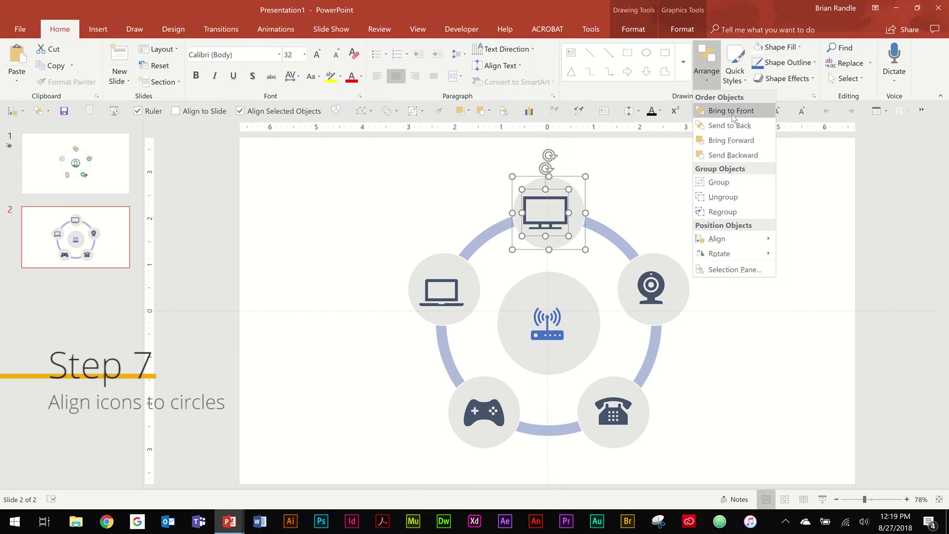
Step: Centre the monitor icon horizontally and vertically on the top circle
mouse_move(736, 240)
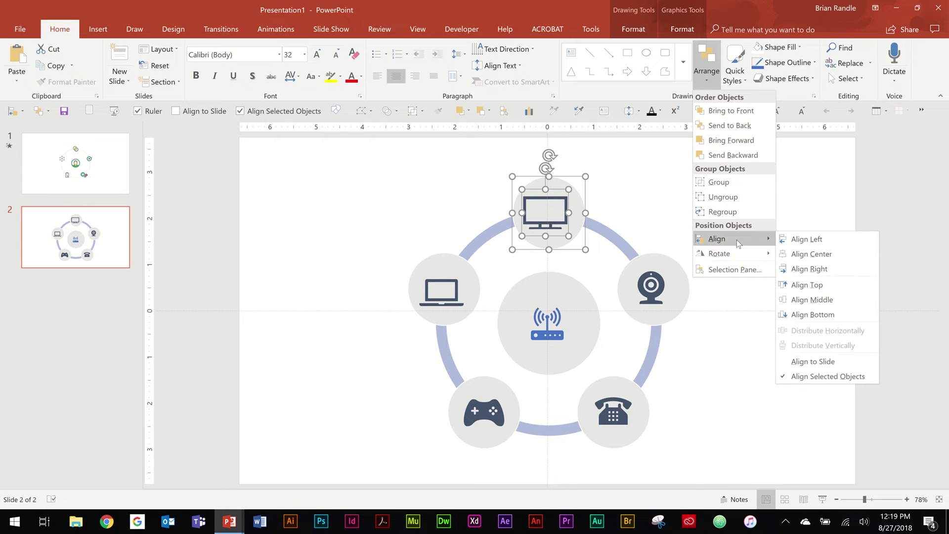
left_click(815, 255)
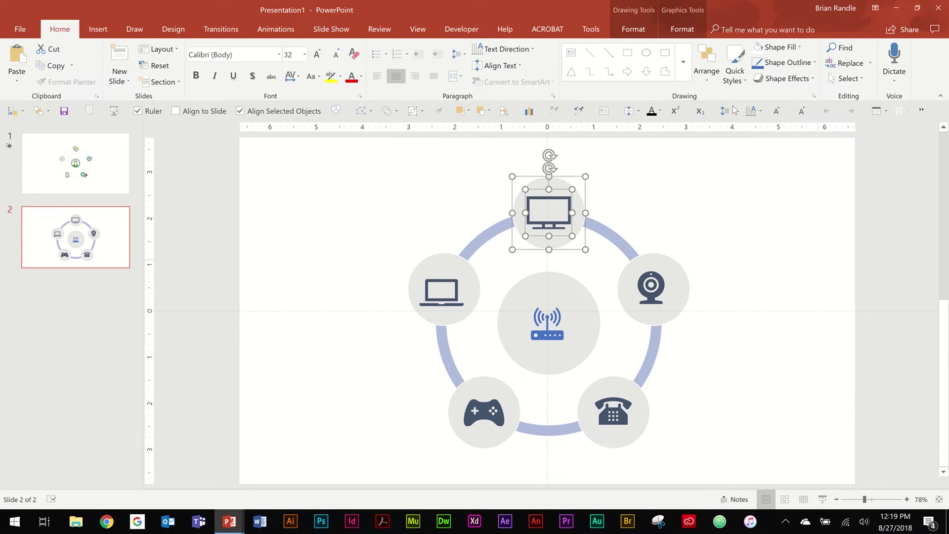
left_click(706, 67)
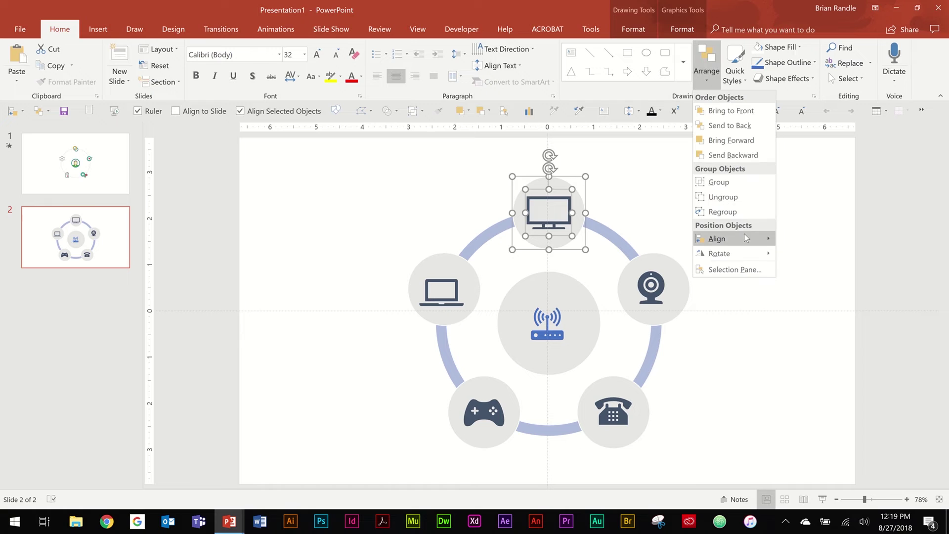
mouse_move(745, 239)
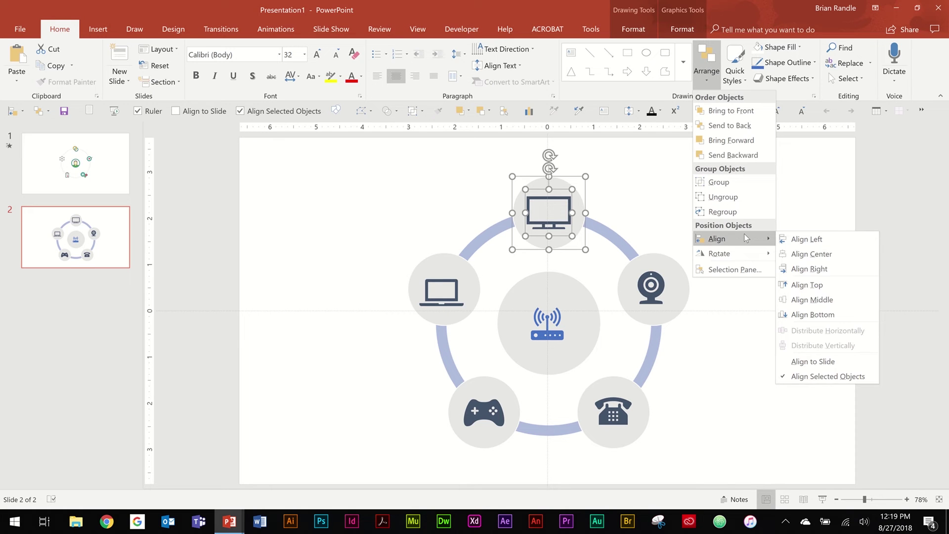
left_click(823, 300)
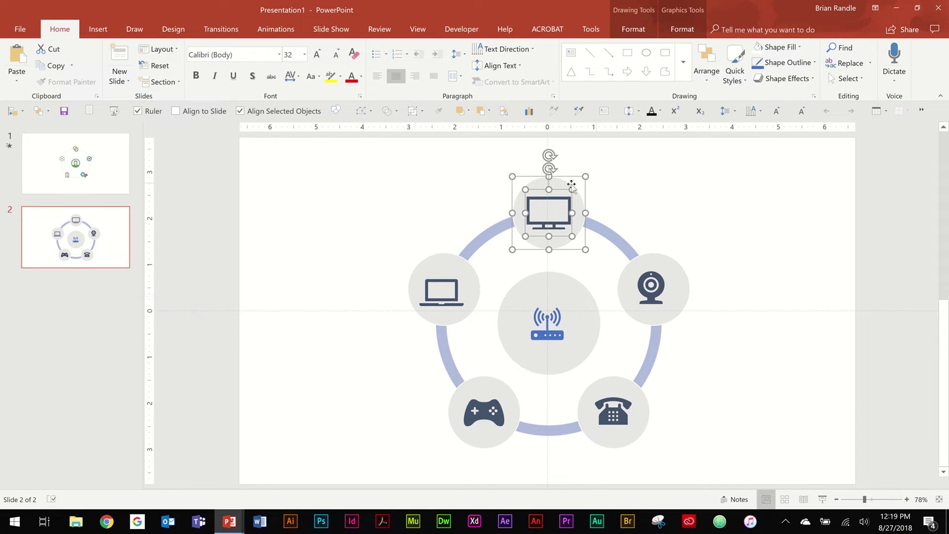
left_click(621, 194)
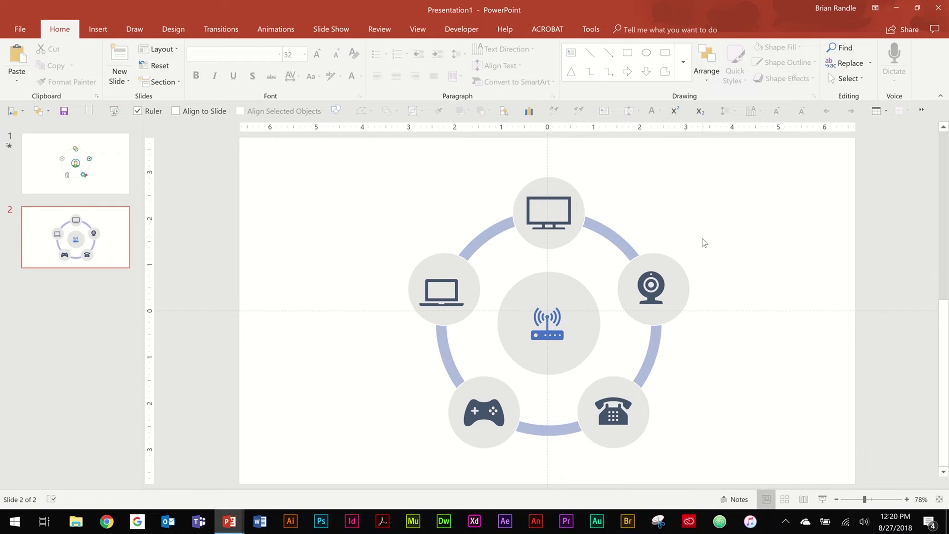
Step: Centre the webcam, phone, controller, laptop and router icons within their circles
left_click_drag(736, 237, 601, 342)
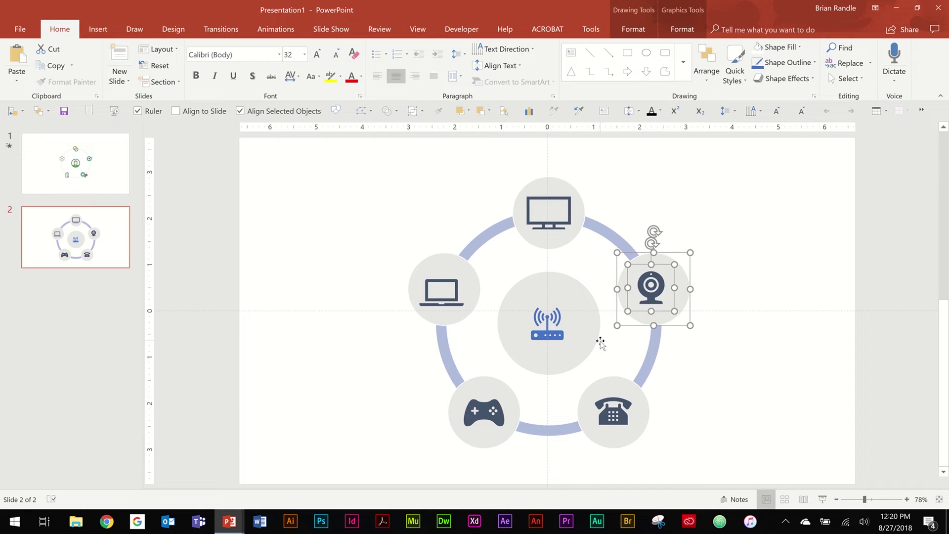
left_click_drag(727, 363, 548, 462)
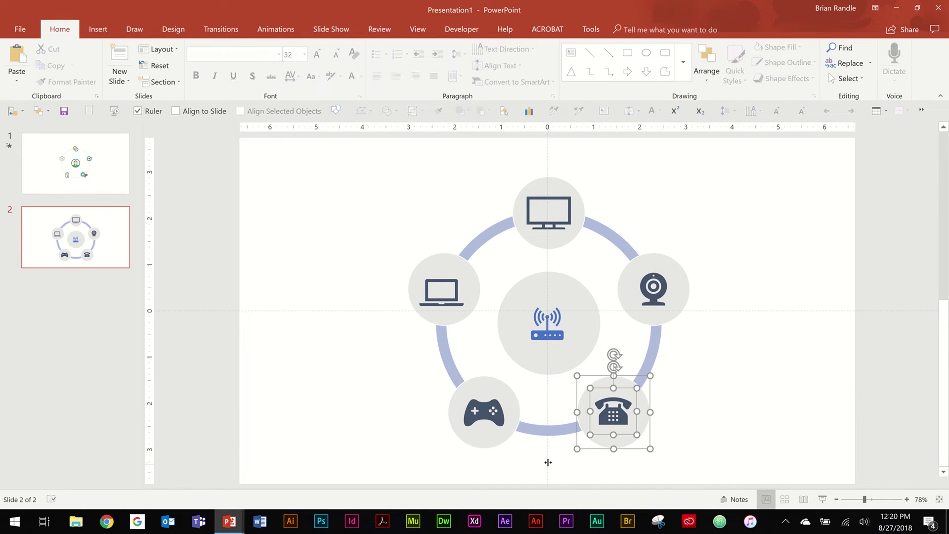
left_click_drag(407, 358, 546, 471)
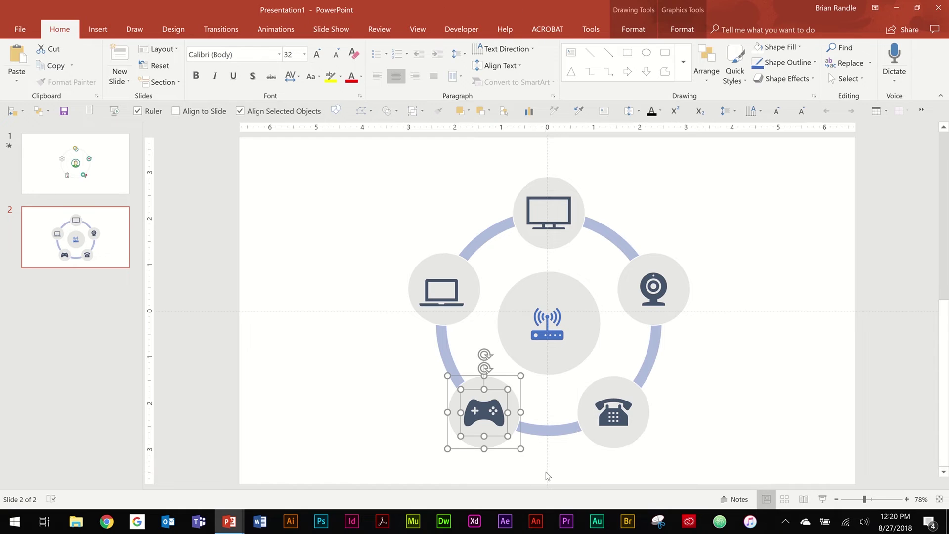
left_click_drag(379, 220, 494, 337)
key("alt+1")
key("c")
left_click_drag(624, 253, 494, 381)
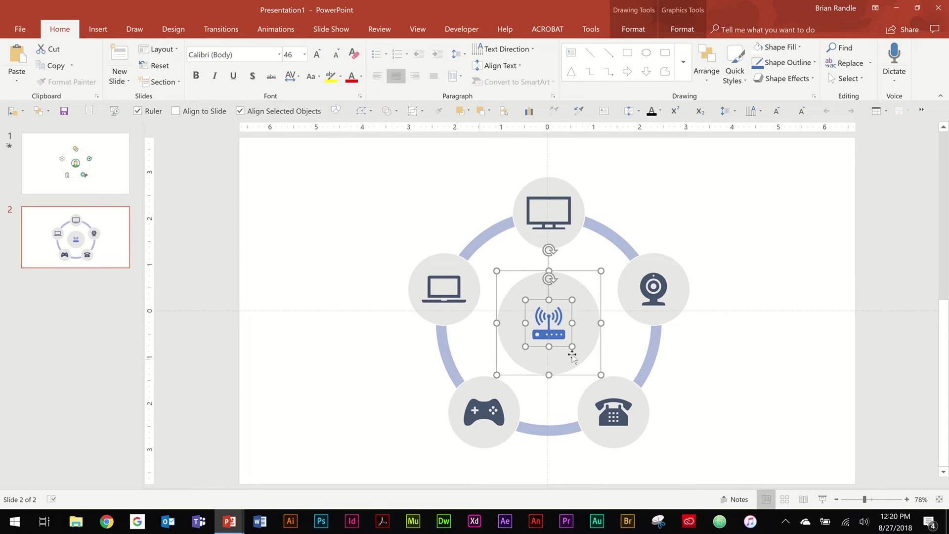
left_click(673, 340)
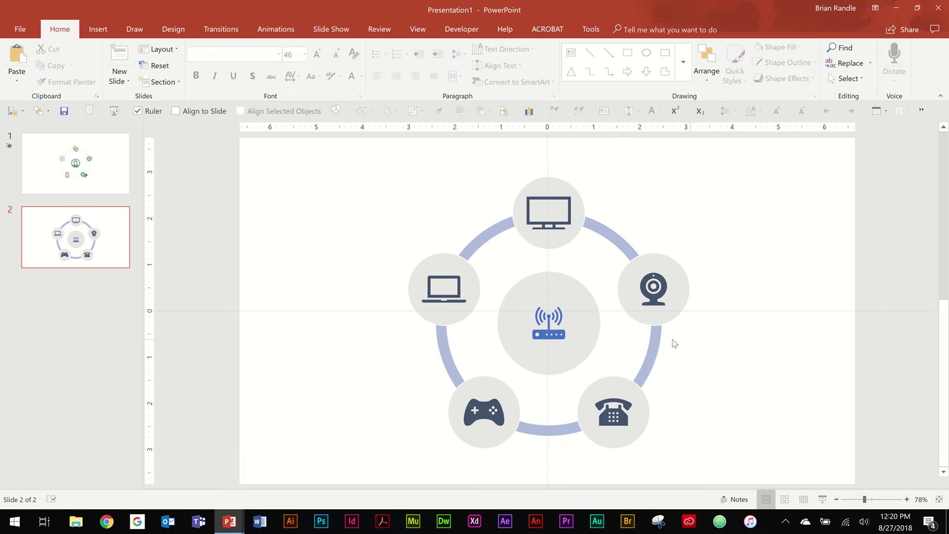
Step: Enlarge the router icon and delete the grey circle behind it
left_click(560, 336)
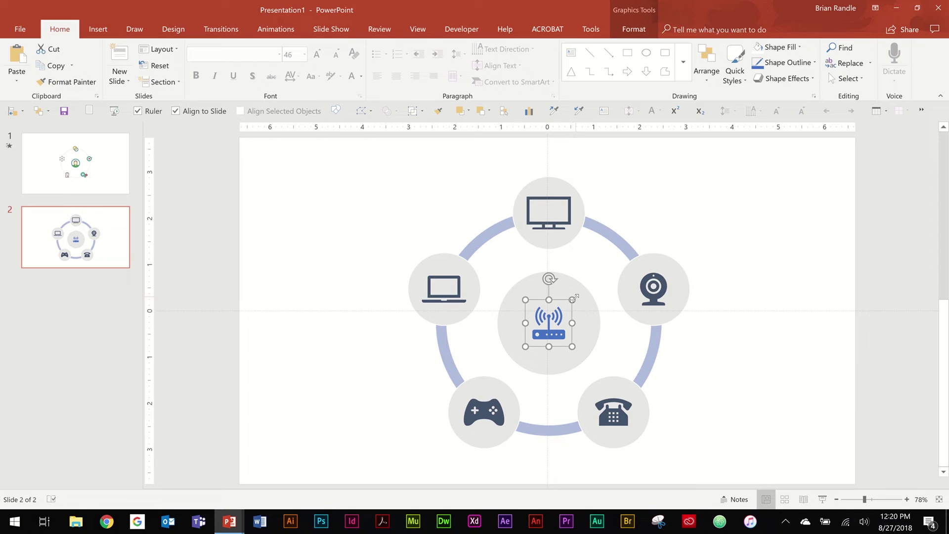
left_click_drag(572, 300, 581, 291)
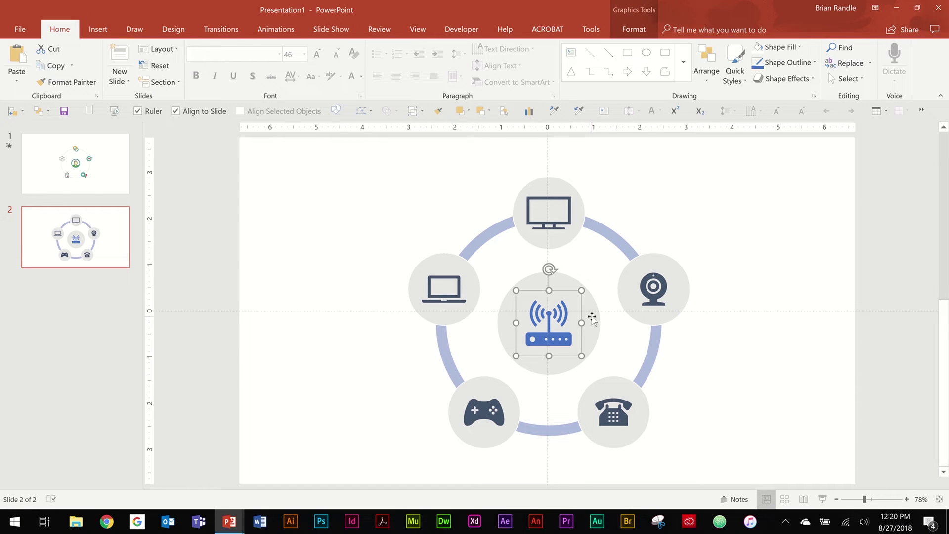
left_click(592, 319)
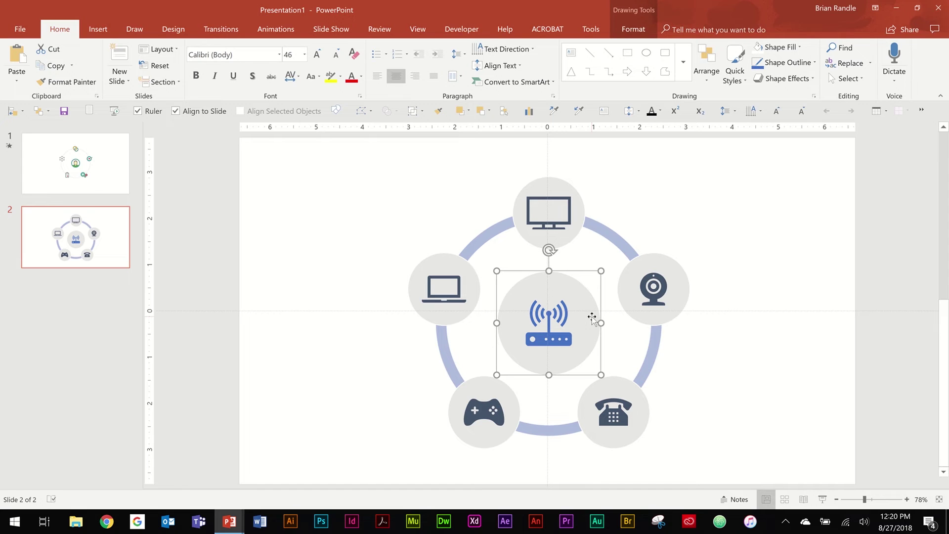
key("Delete")
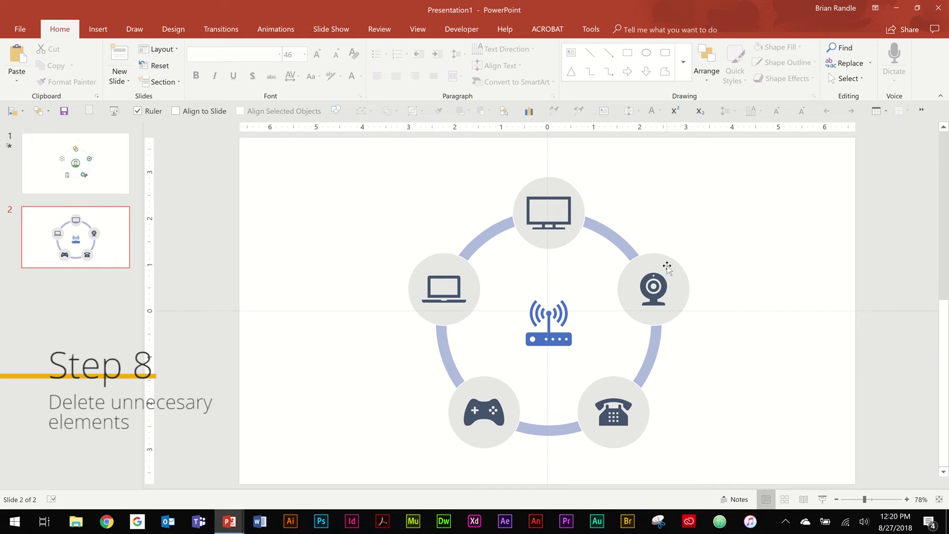
Step: Delete the laptop, bottom and webcam-to-phone ring arcs, keeping only the monitor–webcam arc
left_click(493, 232)
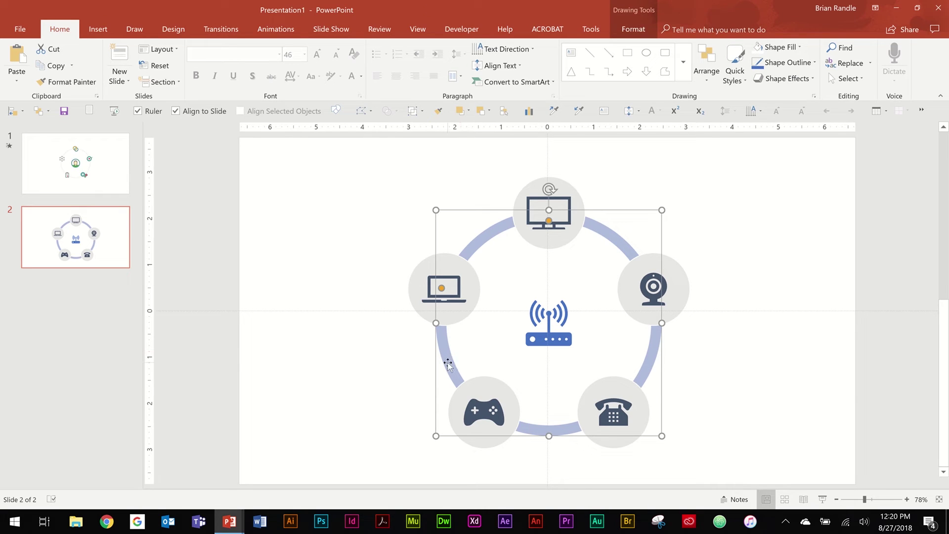
left_click(472, 329)
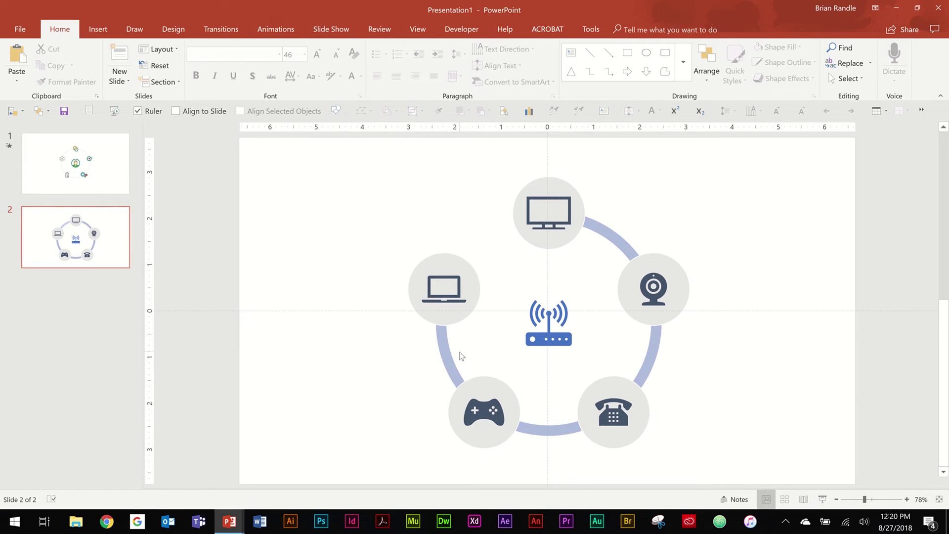
left_click(447, 364)
left_click(447, 364)
key("Delete")
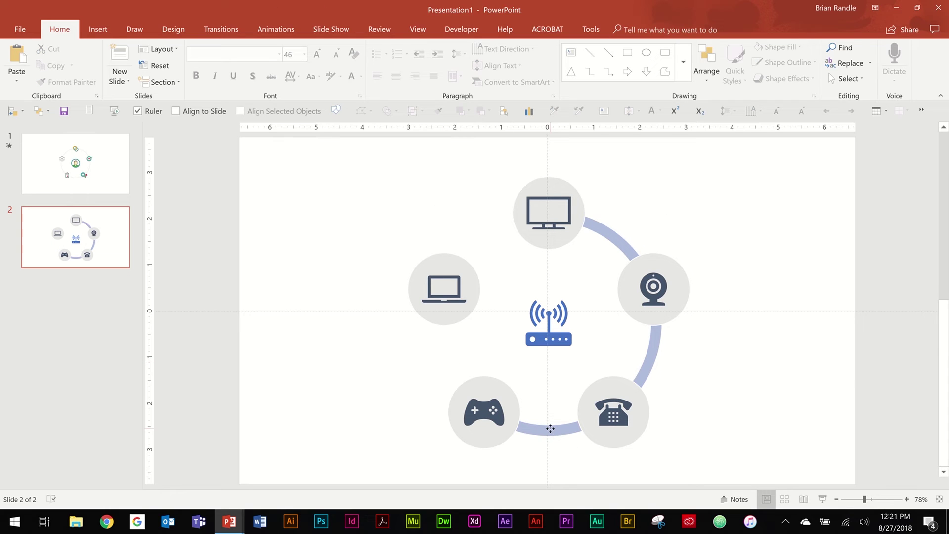
left_click(546, 429)
left_click(546, 429)
key("Delete")
left_click(650, 369)
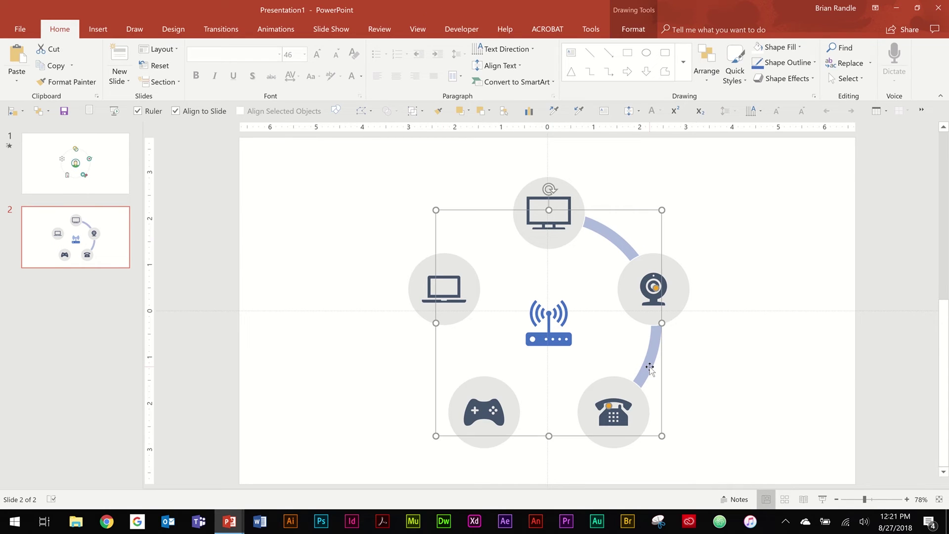
left_click(650, 369)
key("Delete")
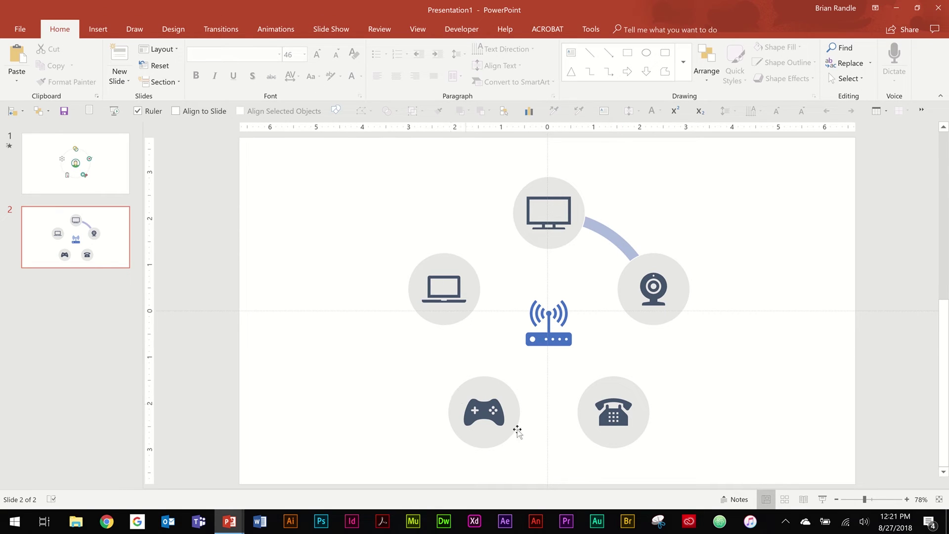
left_click(616, 242)
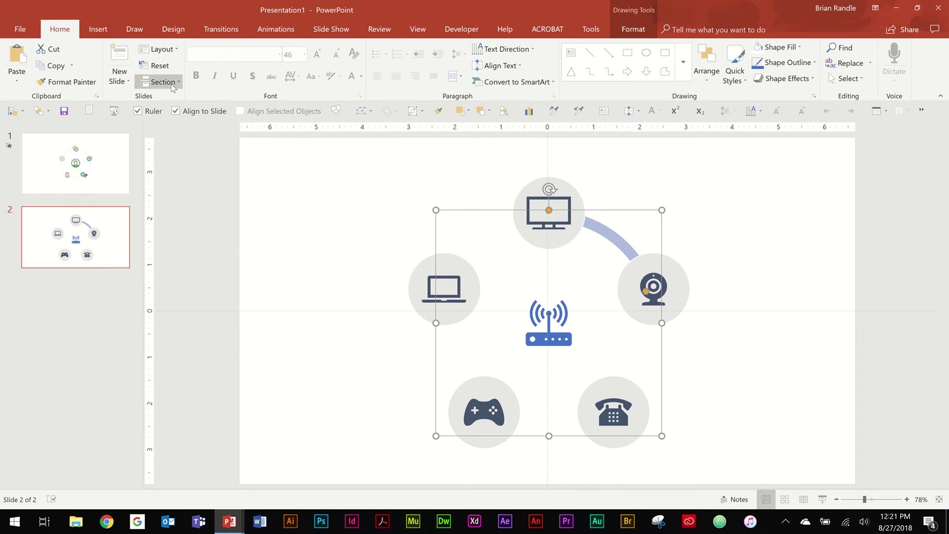
Step: Change the remaining monitor–webcam arc into an oval using Edit Shape > Change Shape
left_click(634, 30)
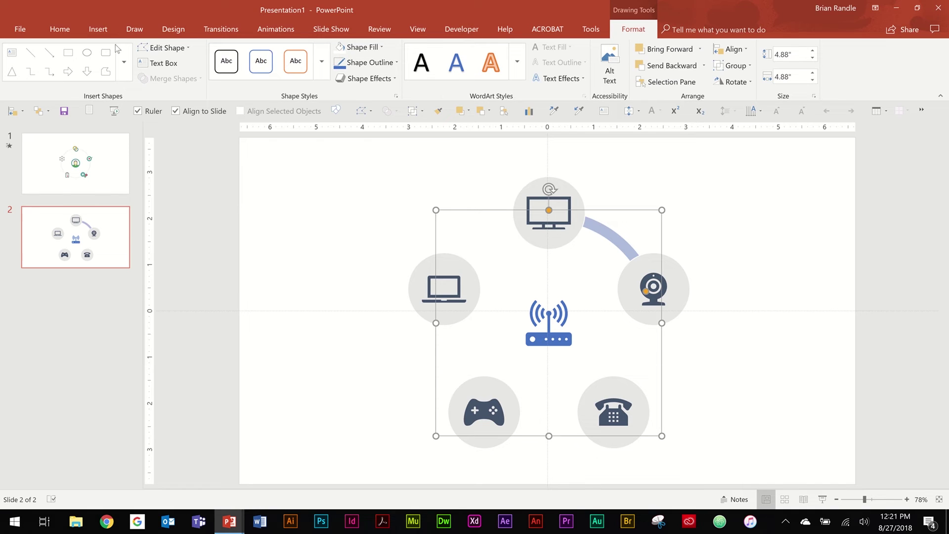
left_click(177, 50)
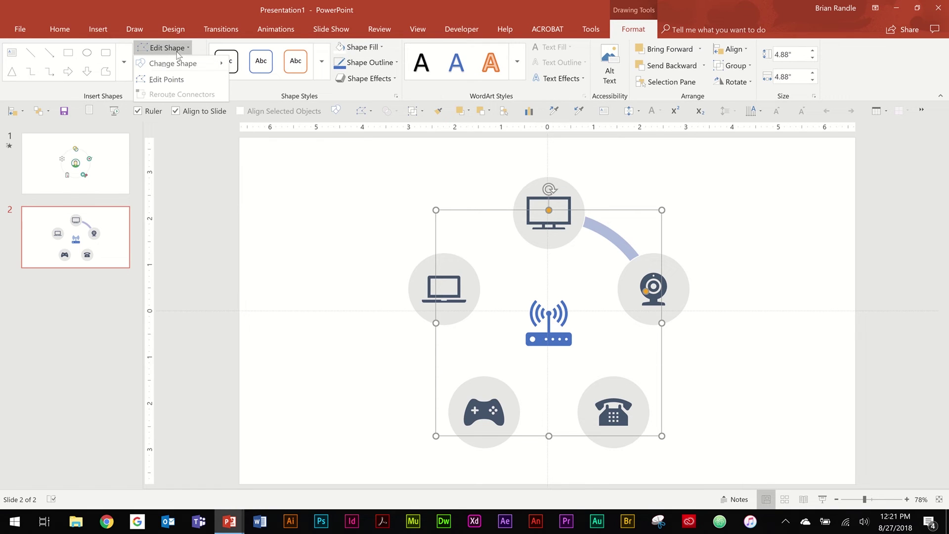
mouse_move(185, 67)
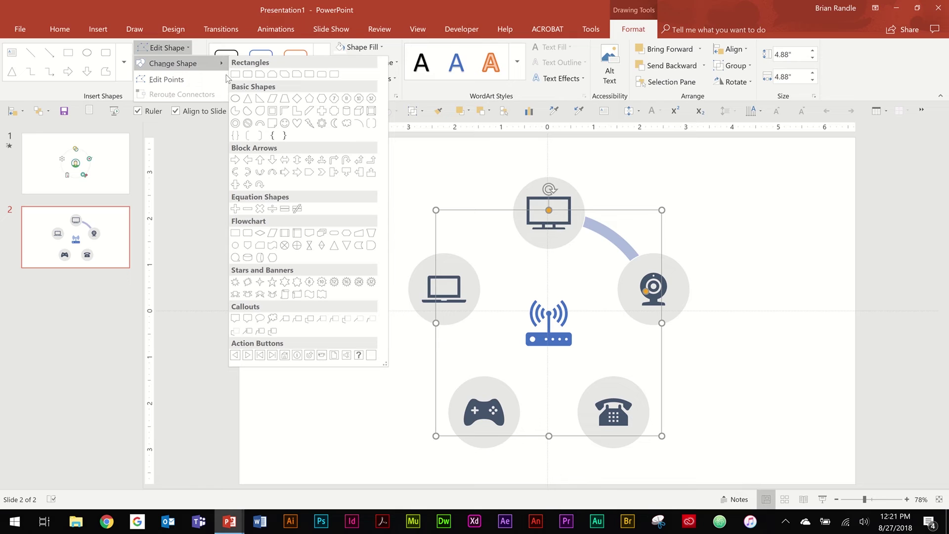
left_click(236, 99)
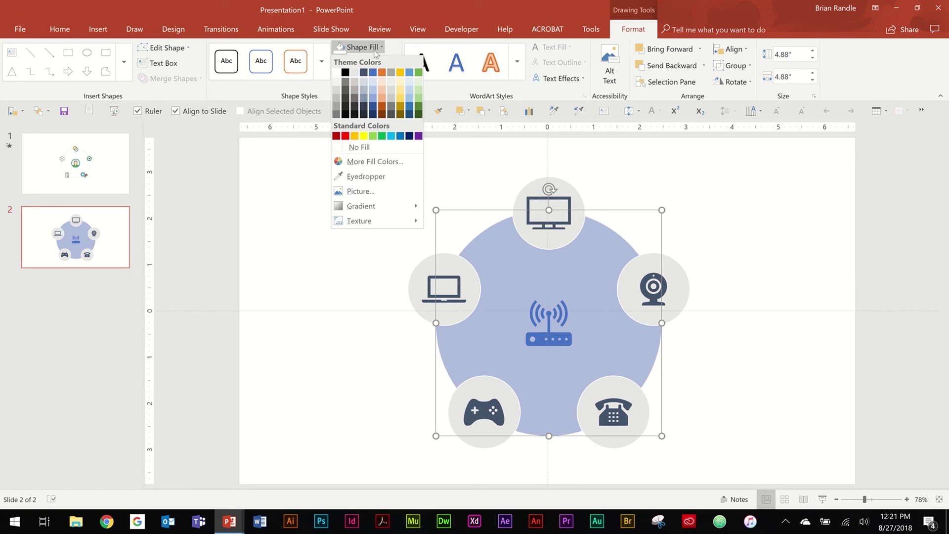
Step: Give the circle No Fill and a 3 pt Blue, Accent 1 outline
left_click(354, 148)
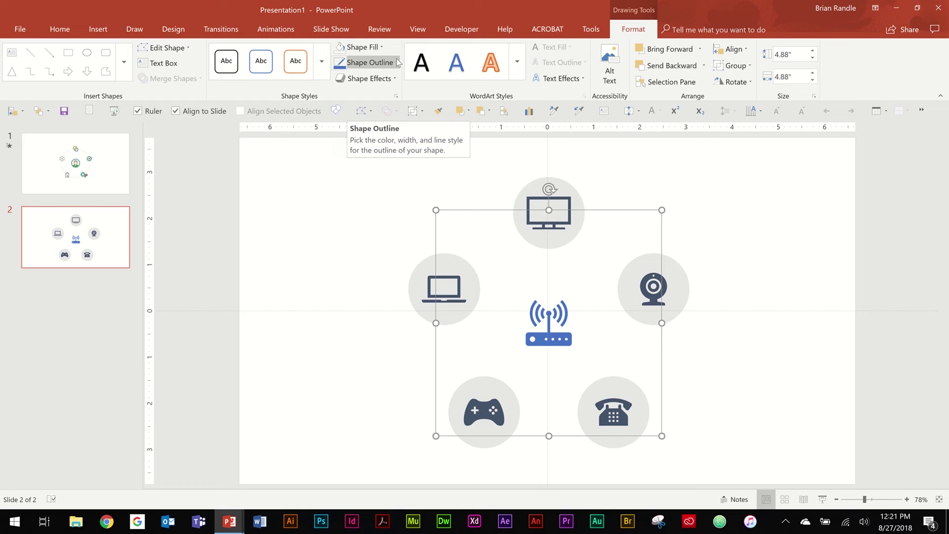
left_click(397, 64)
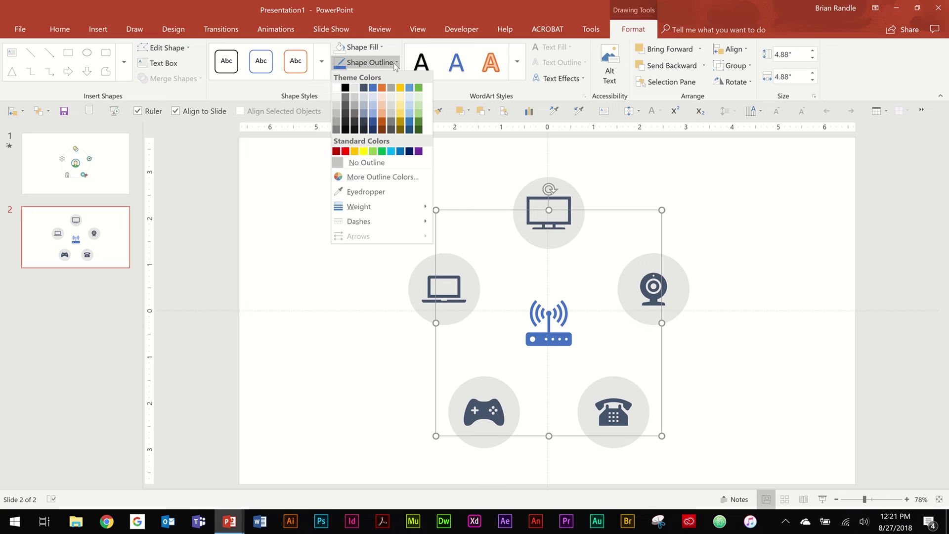
left_click(373, 88)
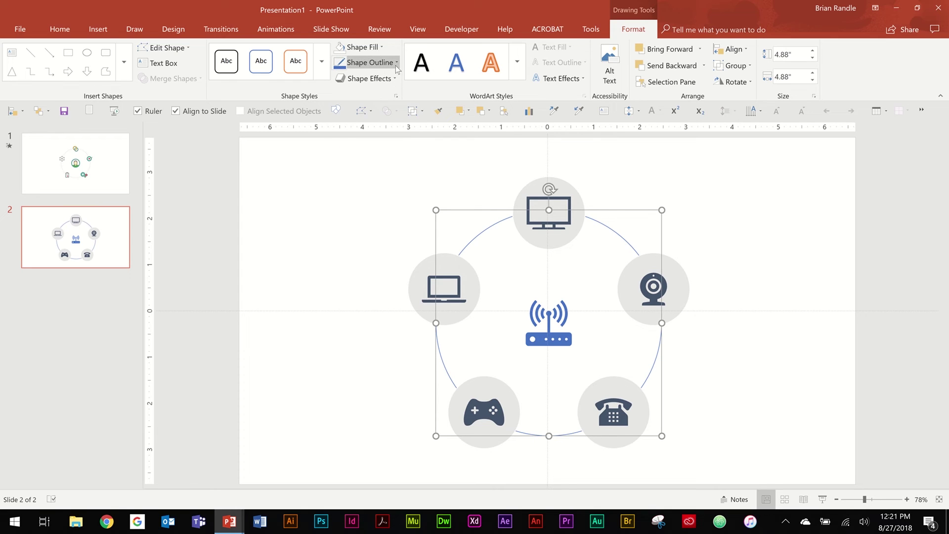
left_click(395, 66)
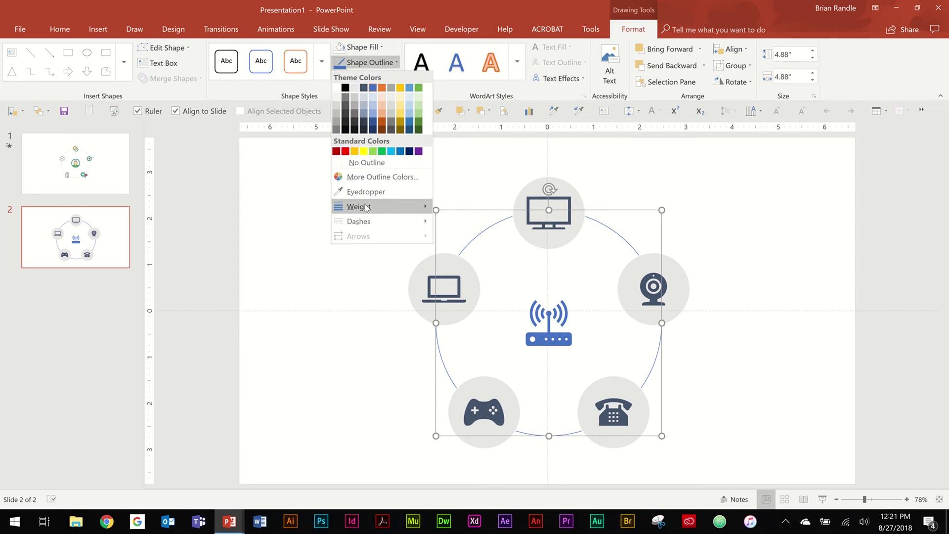
mouse_move(367, 208)
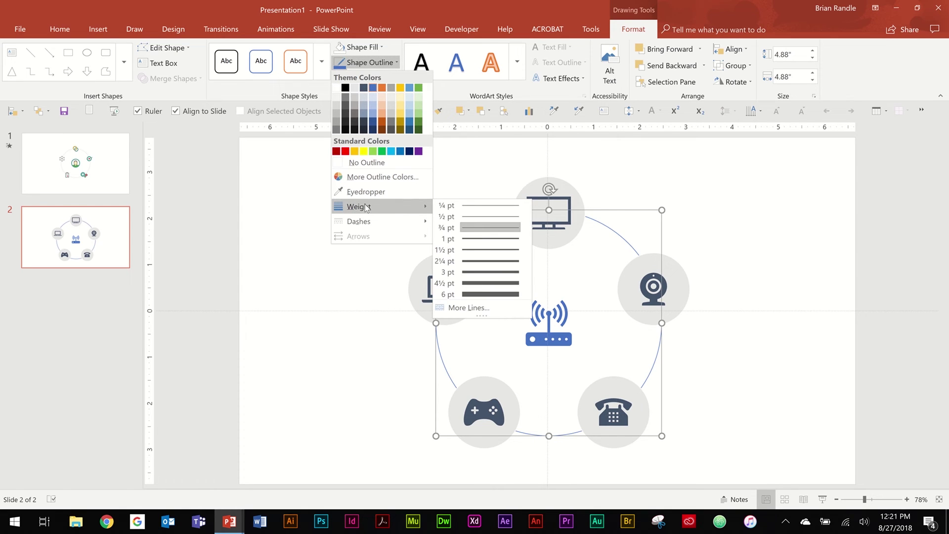
left_click(486, 272)
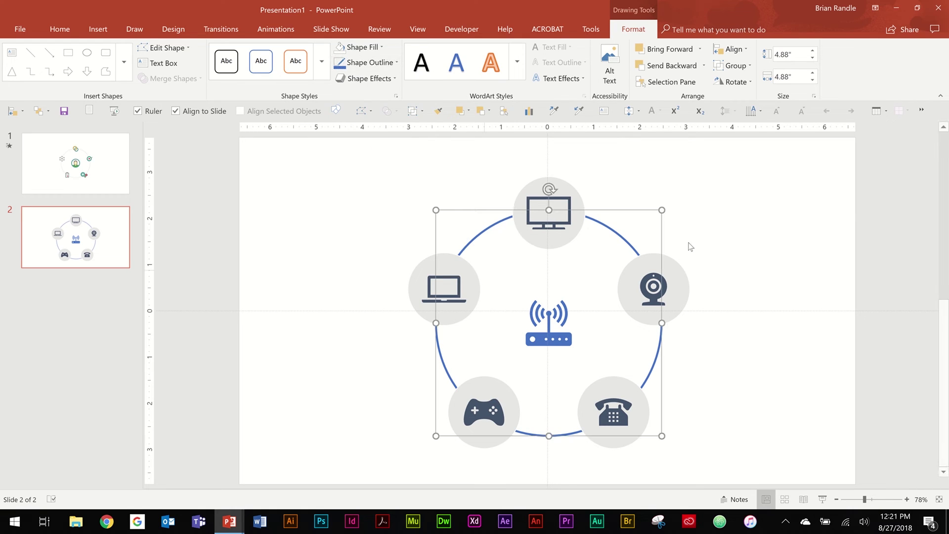
left_click(729, 240)
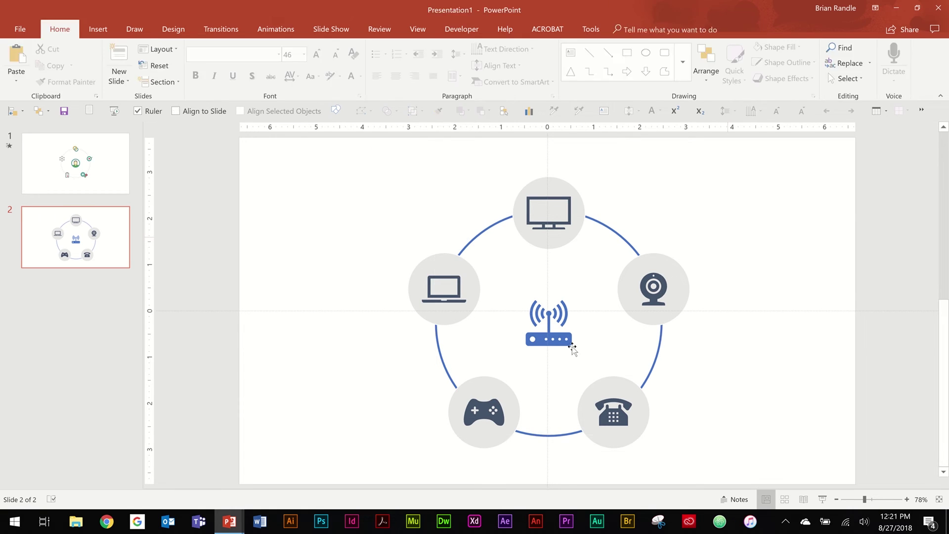
Step: Select the monitor, webcam, phone, controller and laptop icons and shrink them slightly together
left_click(559, 183)
left_click(658, 258, "shift")
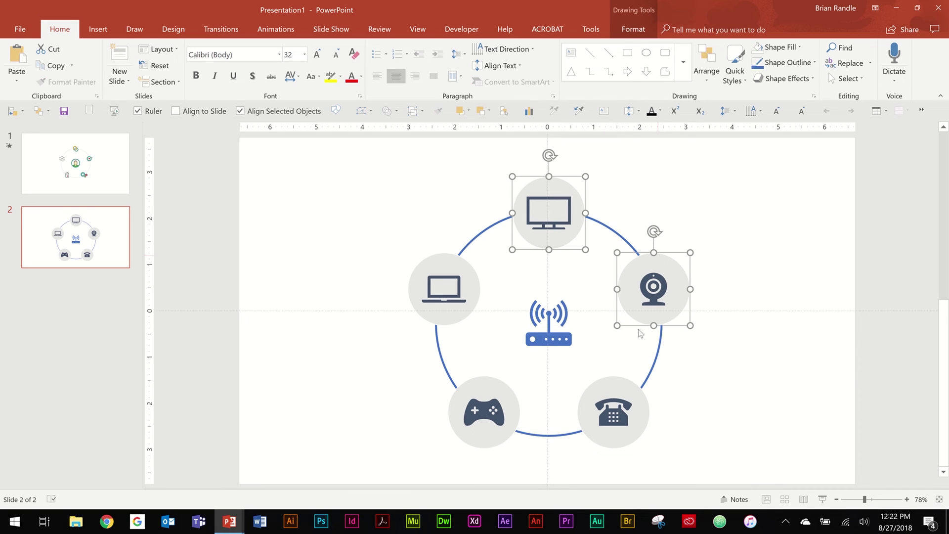
left_click(621, 383, "shift")
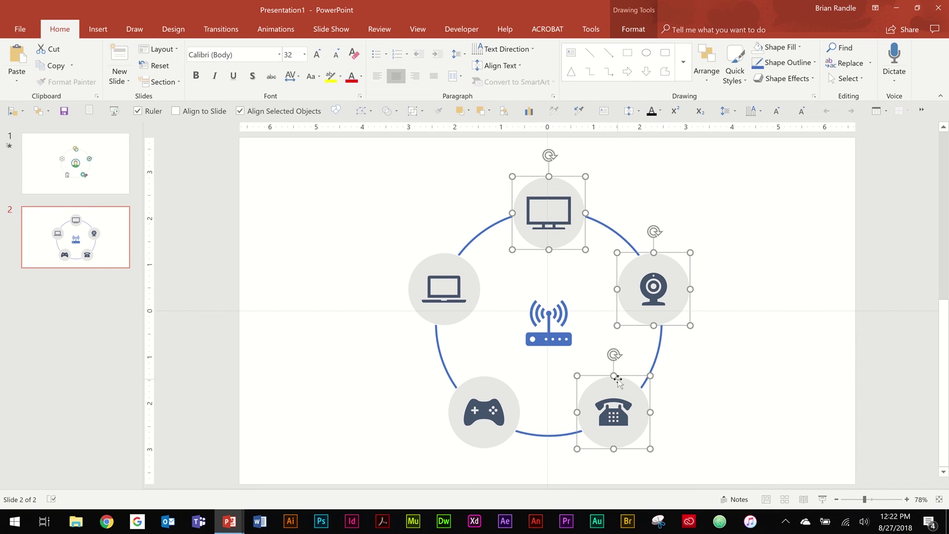
left_click(495, 384, "shift")
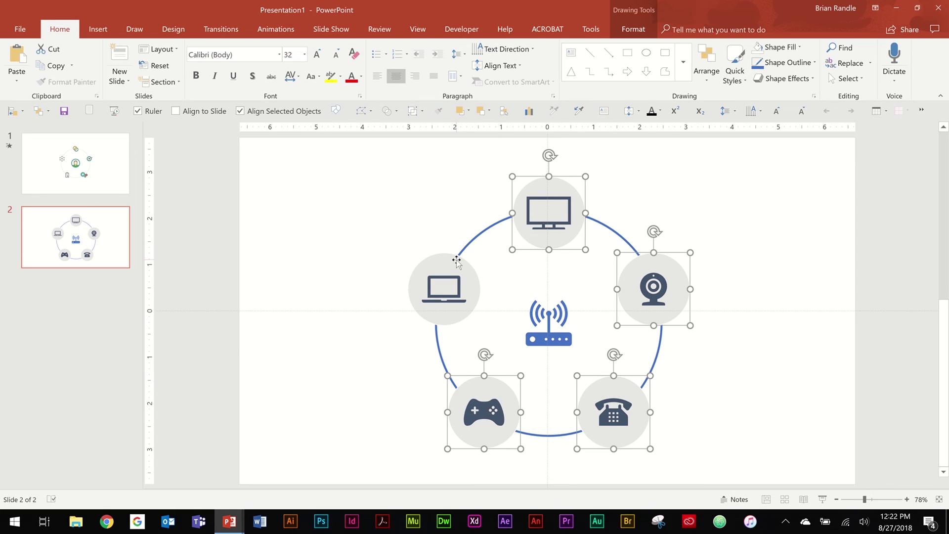
left_click(456, 260, "shift")
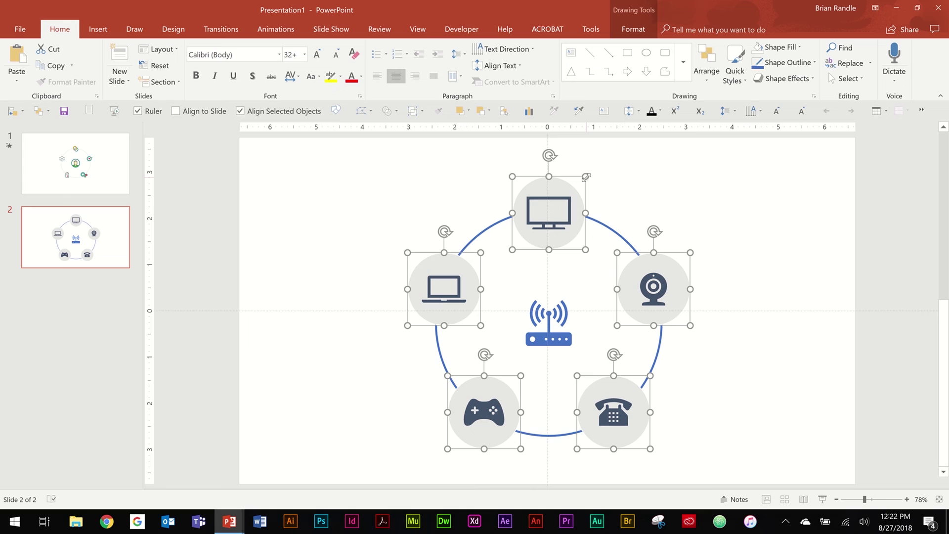
left_click_drag(584, 178, 577, 183)
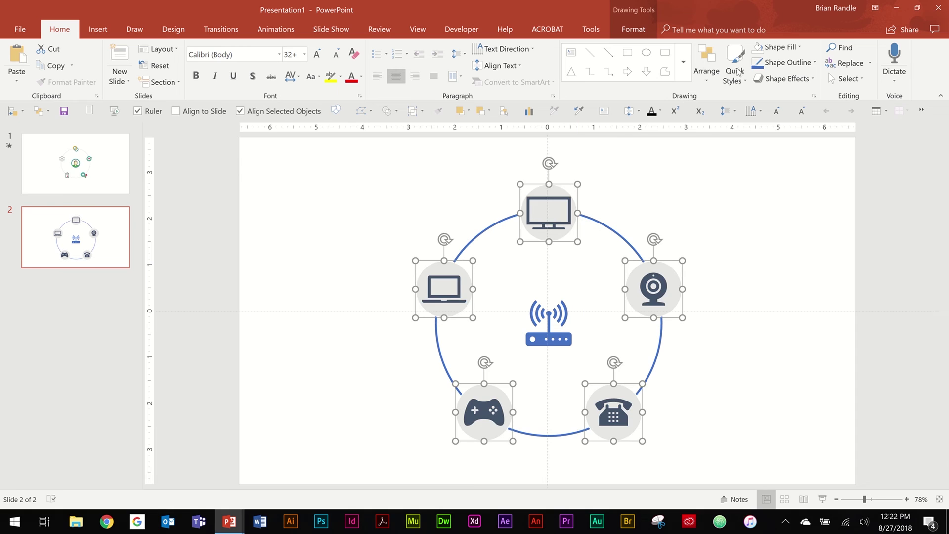
left_click(800, 47)
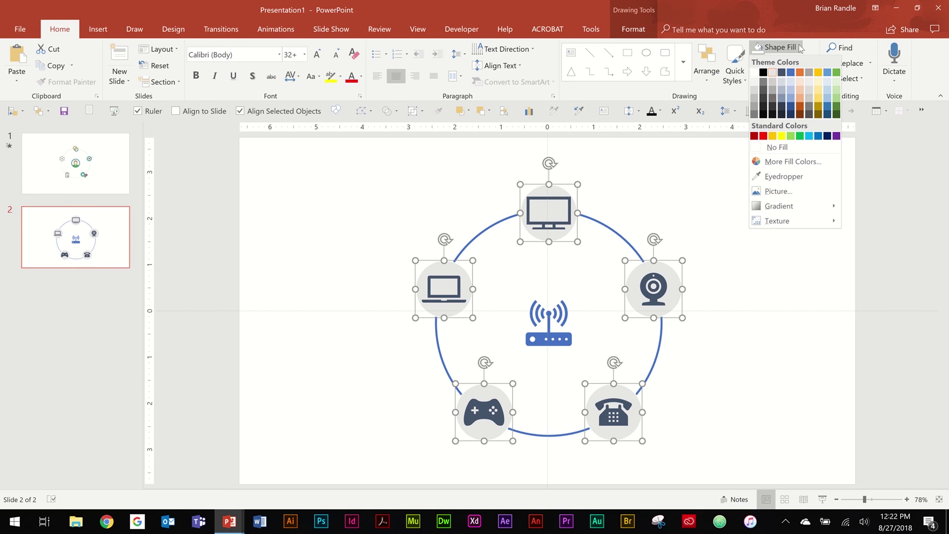
Step: Fill the five device icons' backing circles with white
left_click(753, 72)
left_click(607, 196)
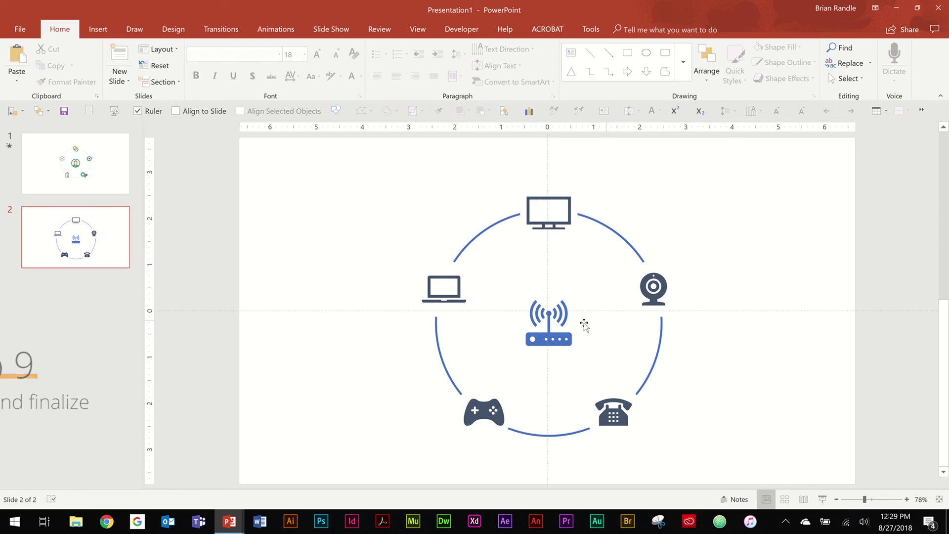
Step: Make the central router icon noticeably larger from its top-right corner
left_click(565, 319)
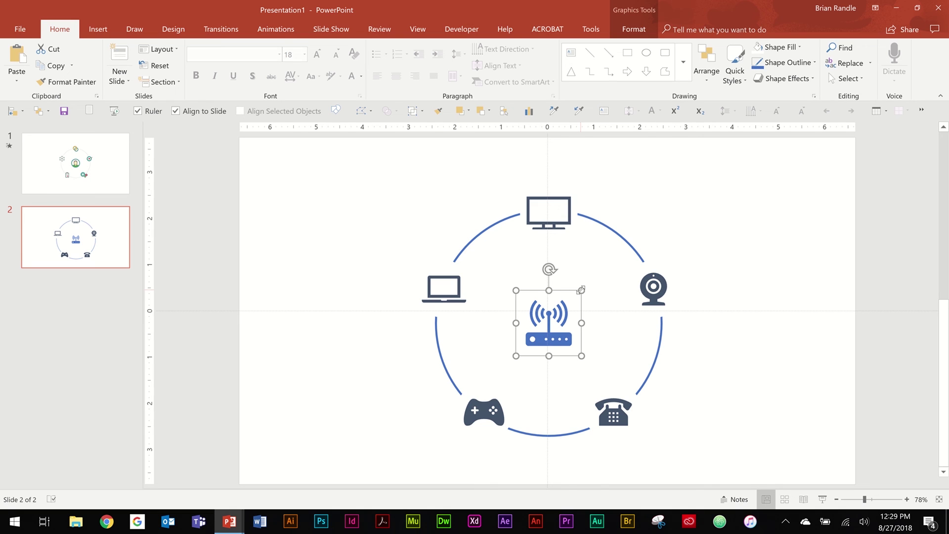
left_click_drag(582, 290, 602, 270)
left_click(800, 348)
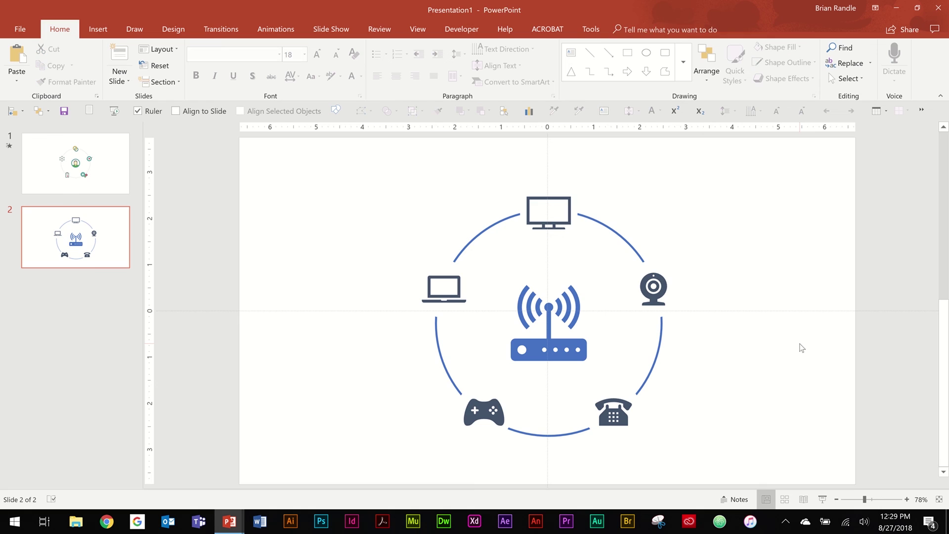